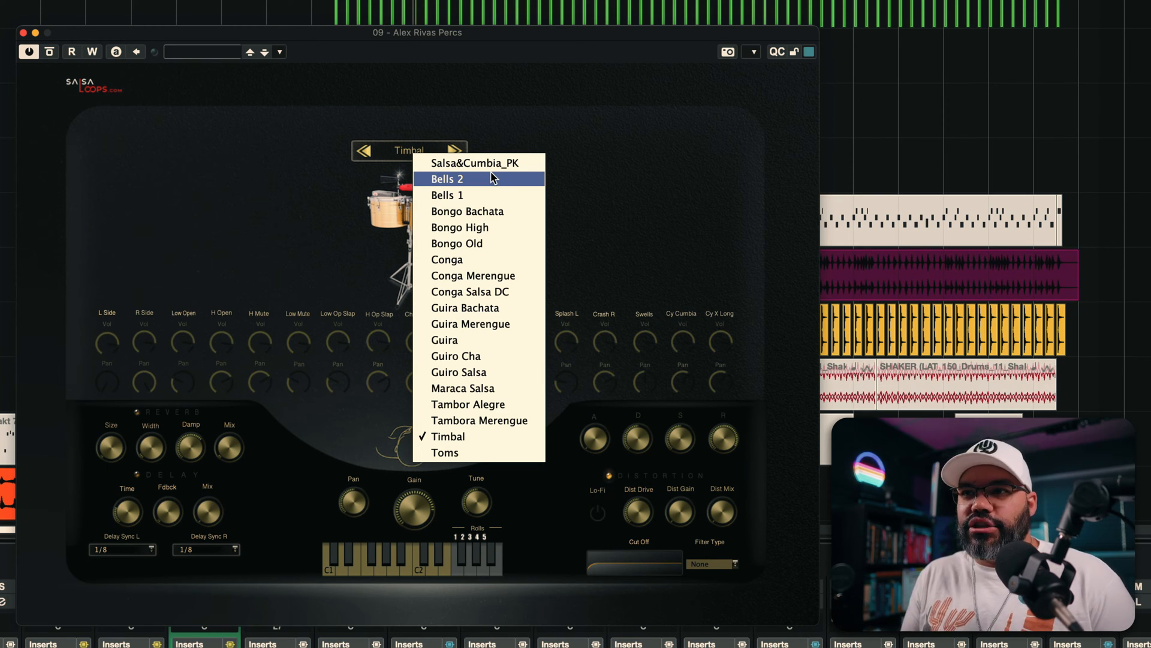
Keep the Timbal instrument loaded, adjust its Clave and Low Open volumes, and raise the delay mix
left_click(628, 186)
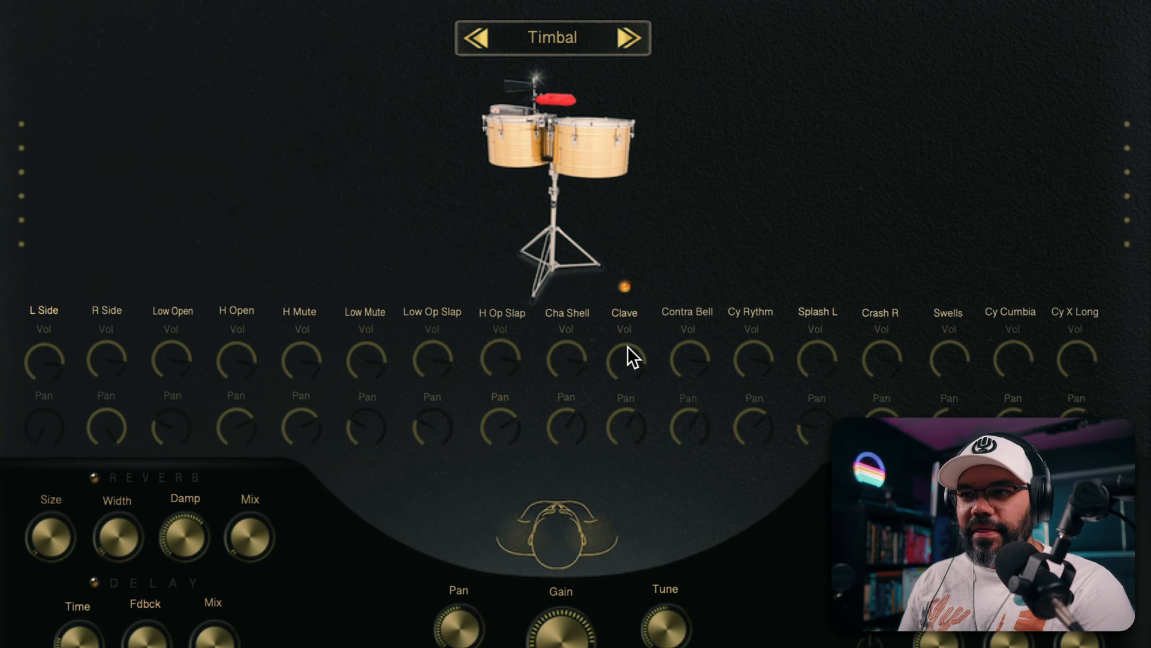
left_click_drag(631, 364, 628, 312)
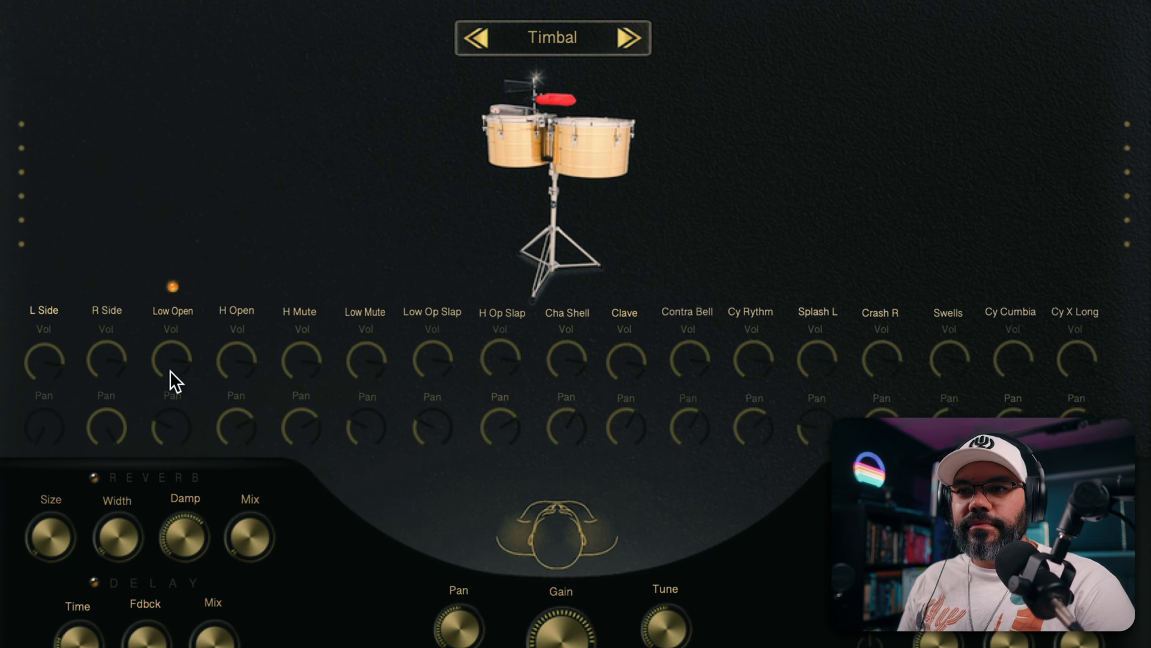
left_click_drag(170, 359, 171, 408)
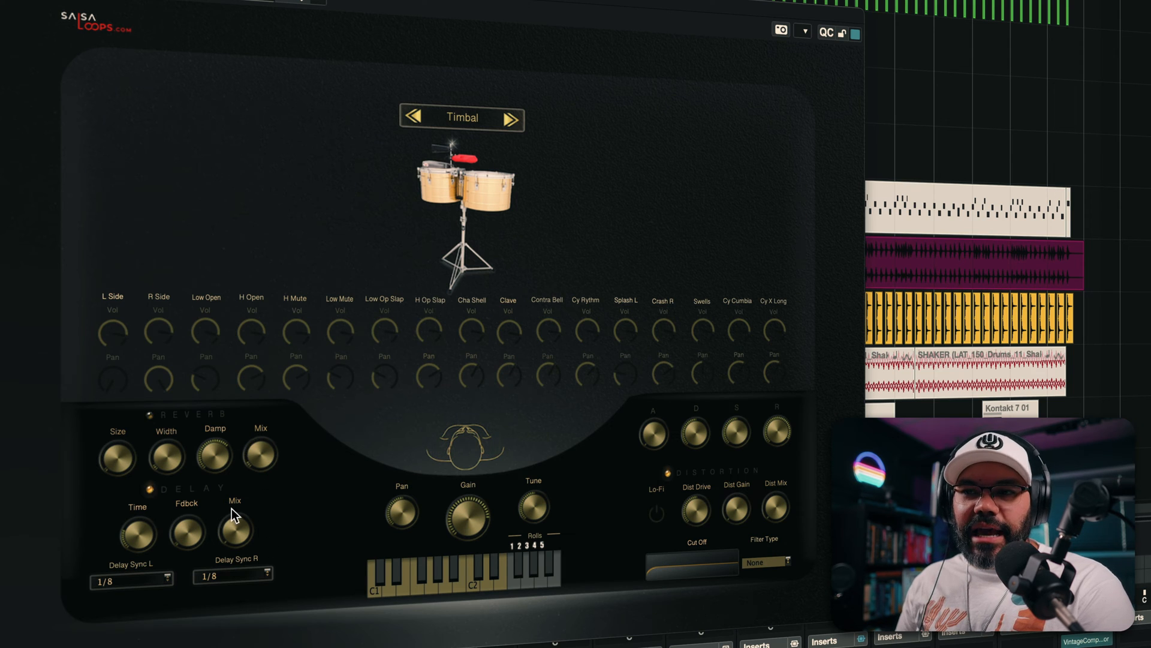
mouse_move(237, 527)
left_mouse_down()
mouse_move(242, 490)
mouse_move(239, 510)
left_mouse_up()
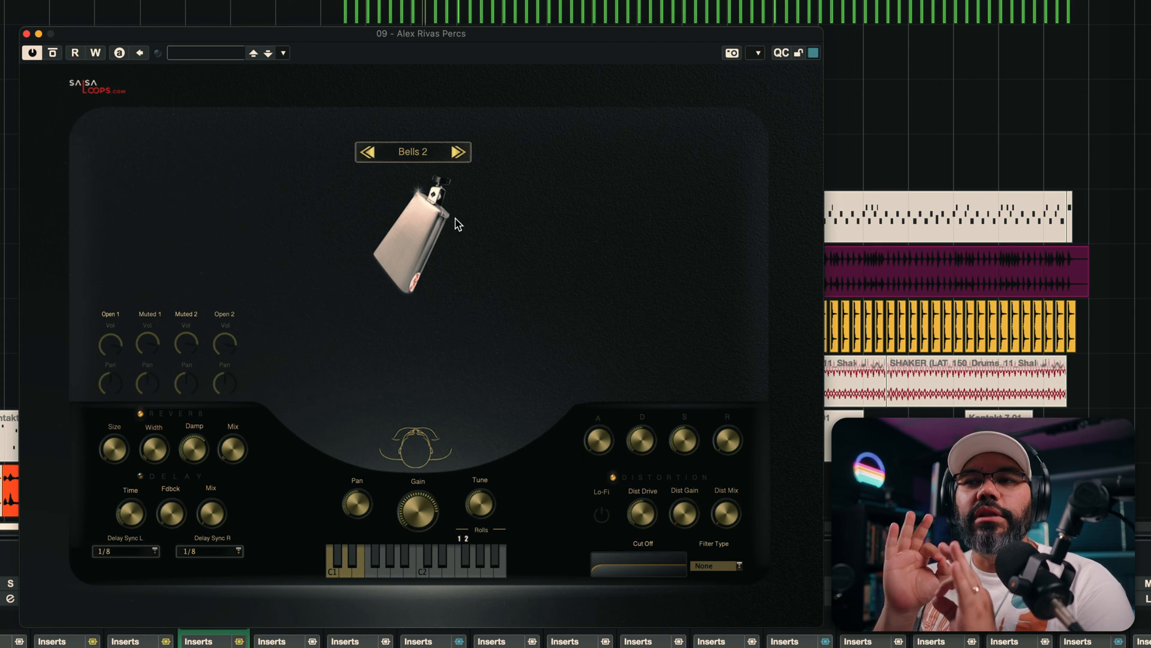
Try the Bells 1 and Conga Merengue instruments and load Guira Merengue
left_click(427, 156)
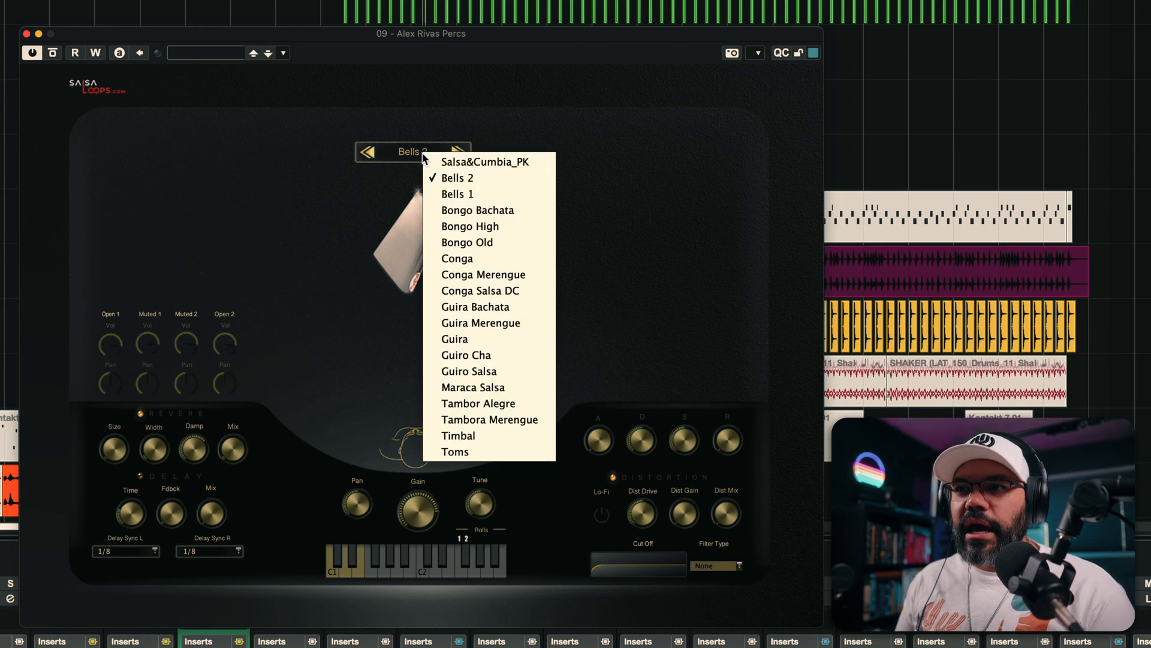
left_click(470, 194)
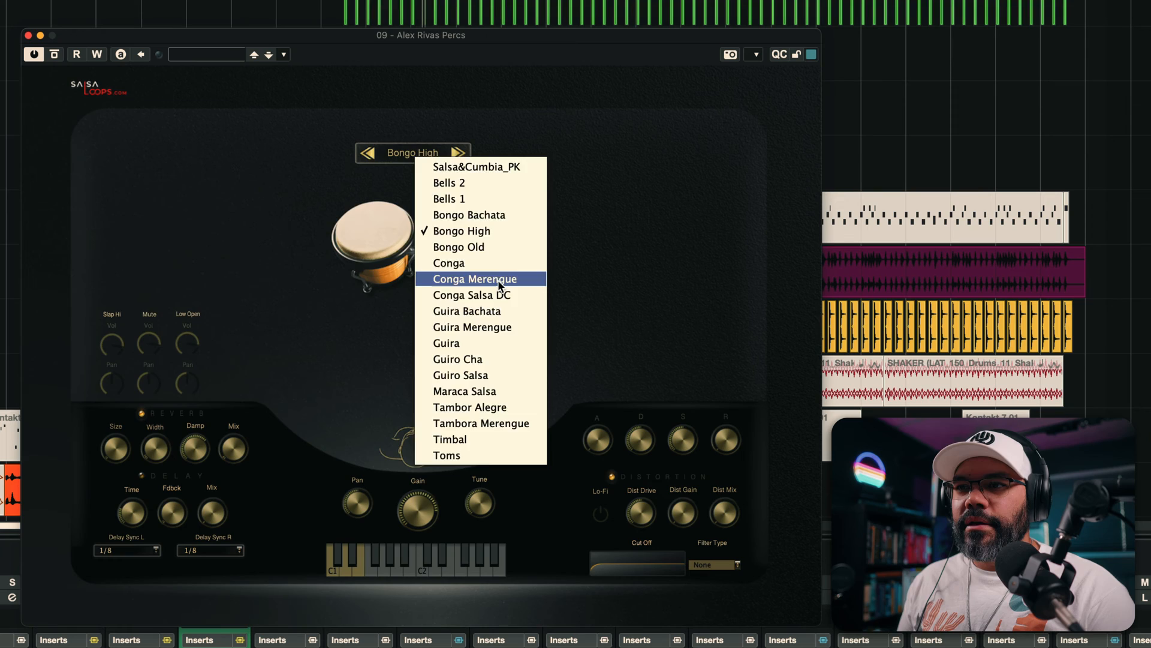
left_click(497, 279)
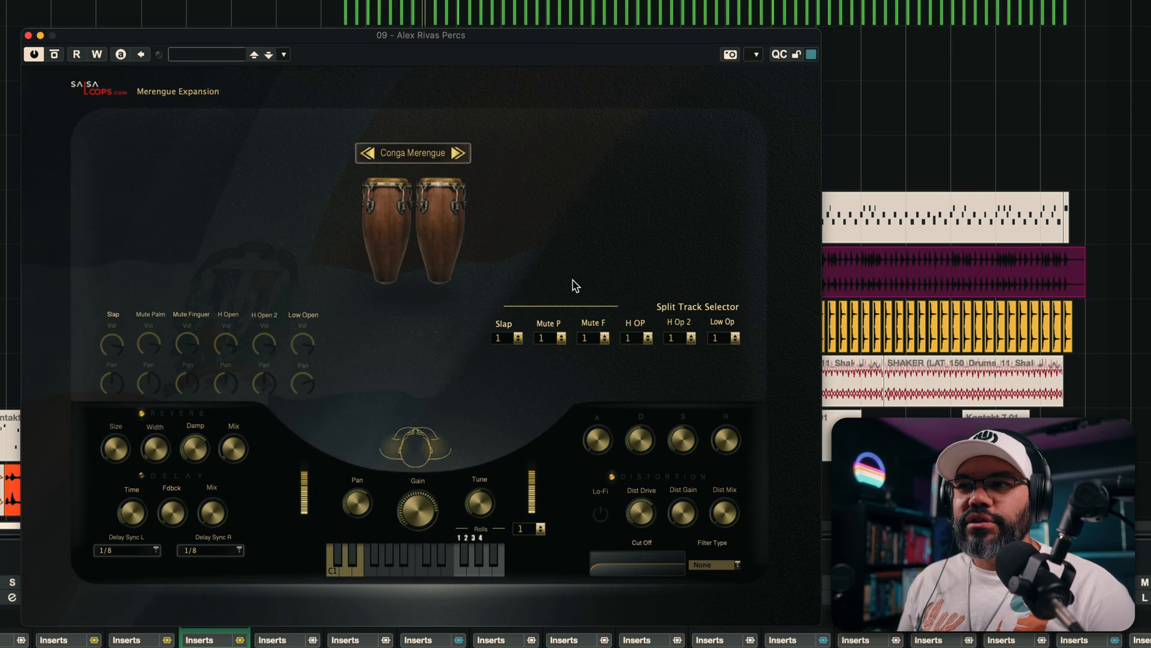
left_click(426, 157)
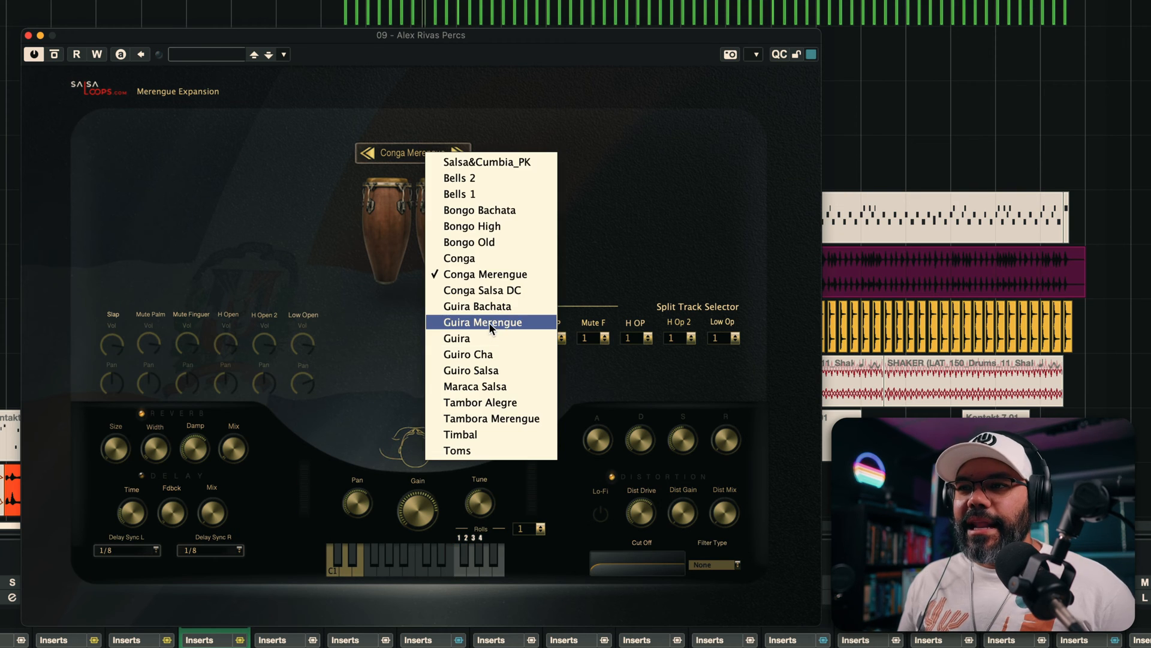
left_click(488, 322)
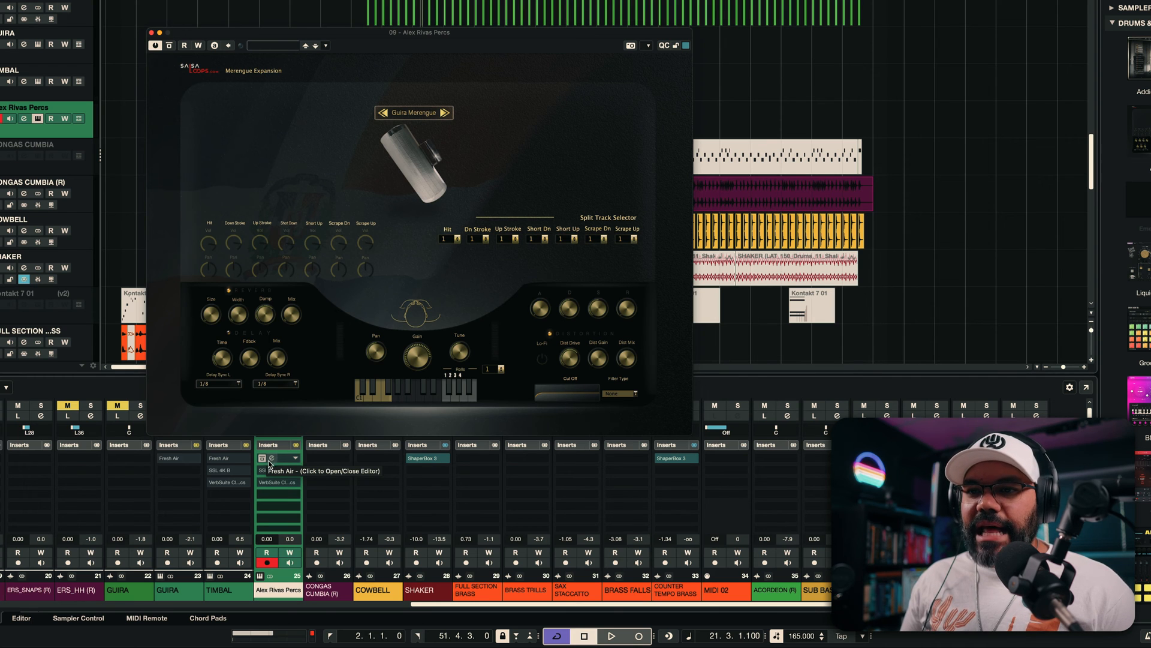
Open the Fresh Air insert on percussion channel 25, compare its sound bypassed and active, and leave it active
left_click(269, 459)
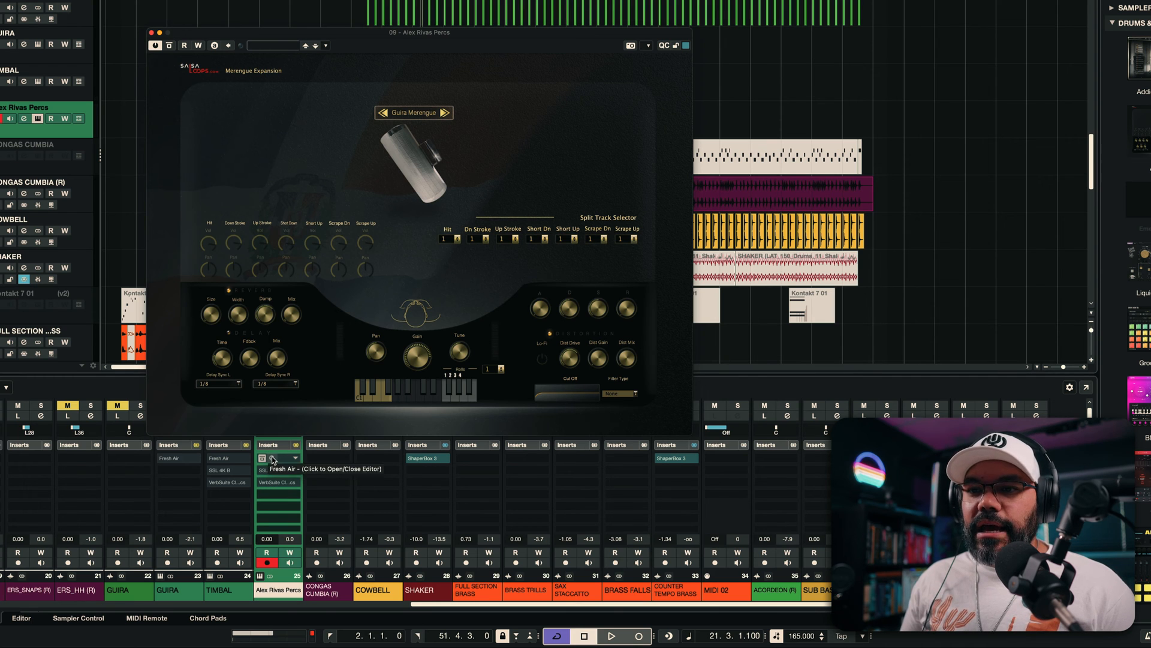
left_click_drag(611, 0, 879, 74)
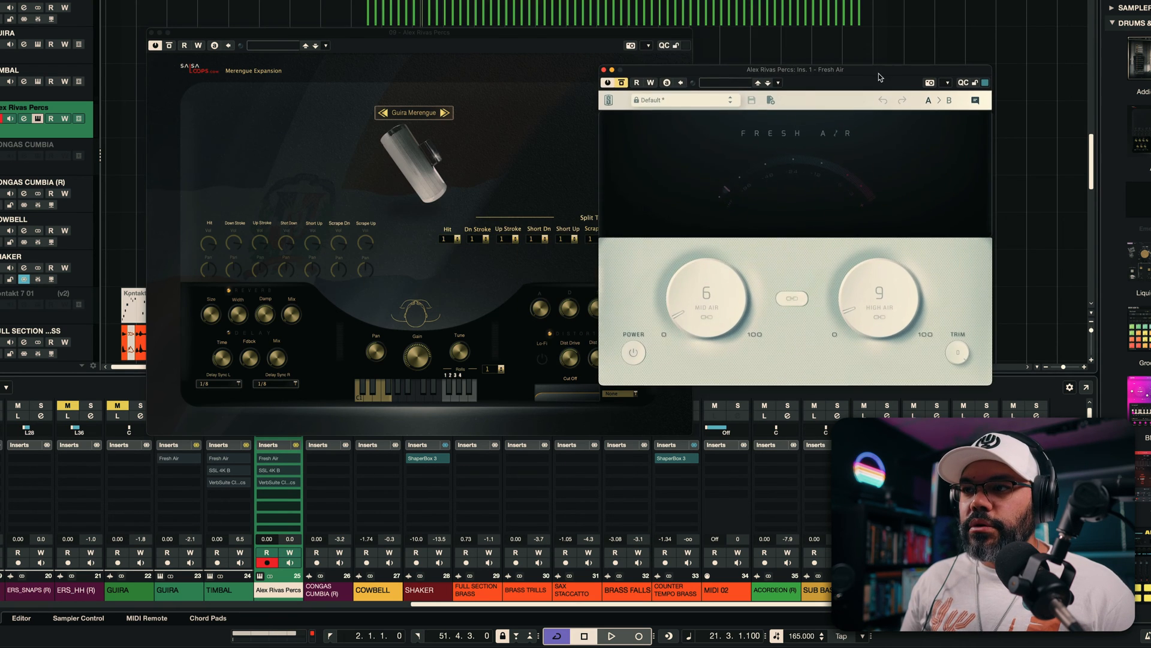
left_click(621, 83)
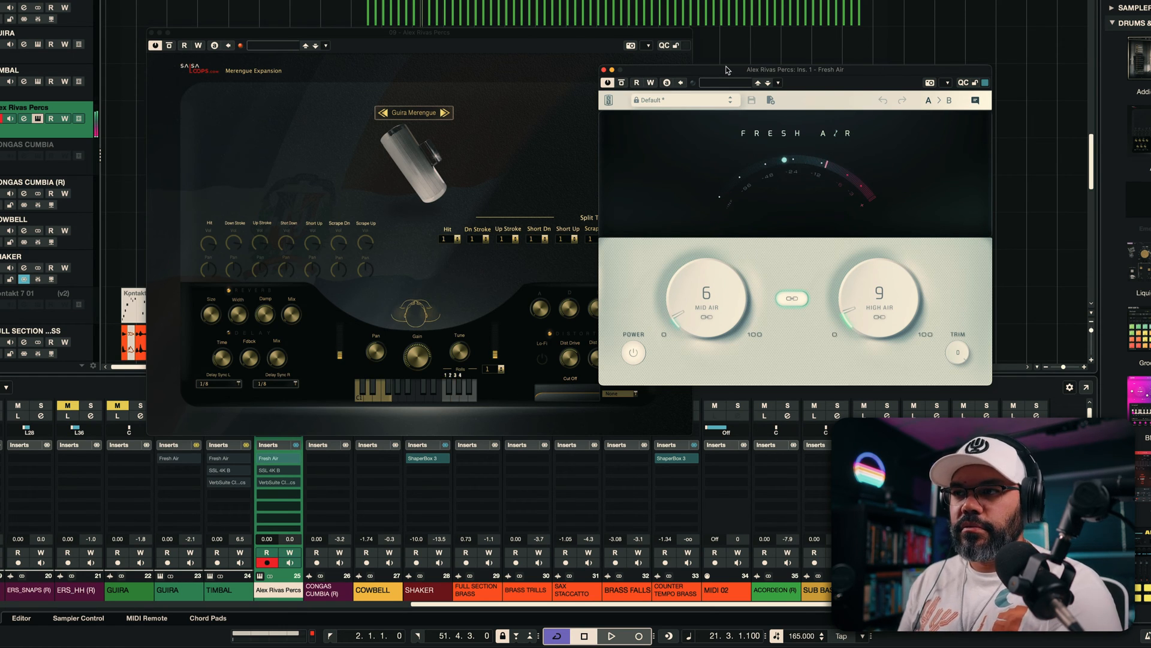
left_click(622, 83)
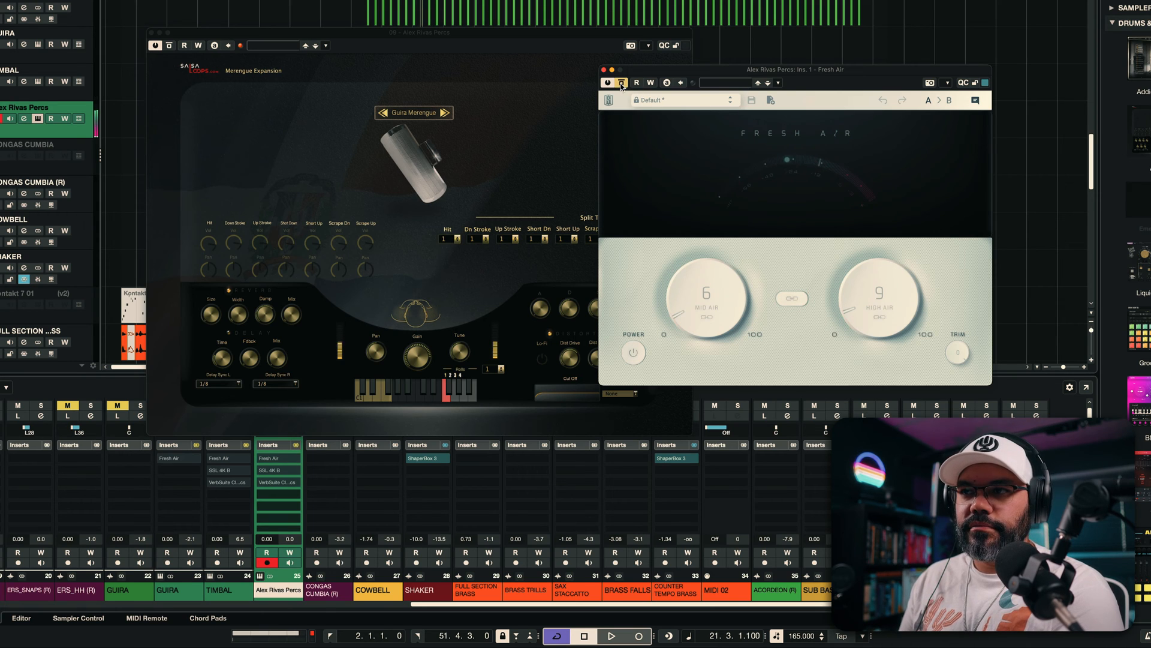
left_click(622, 82)
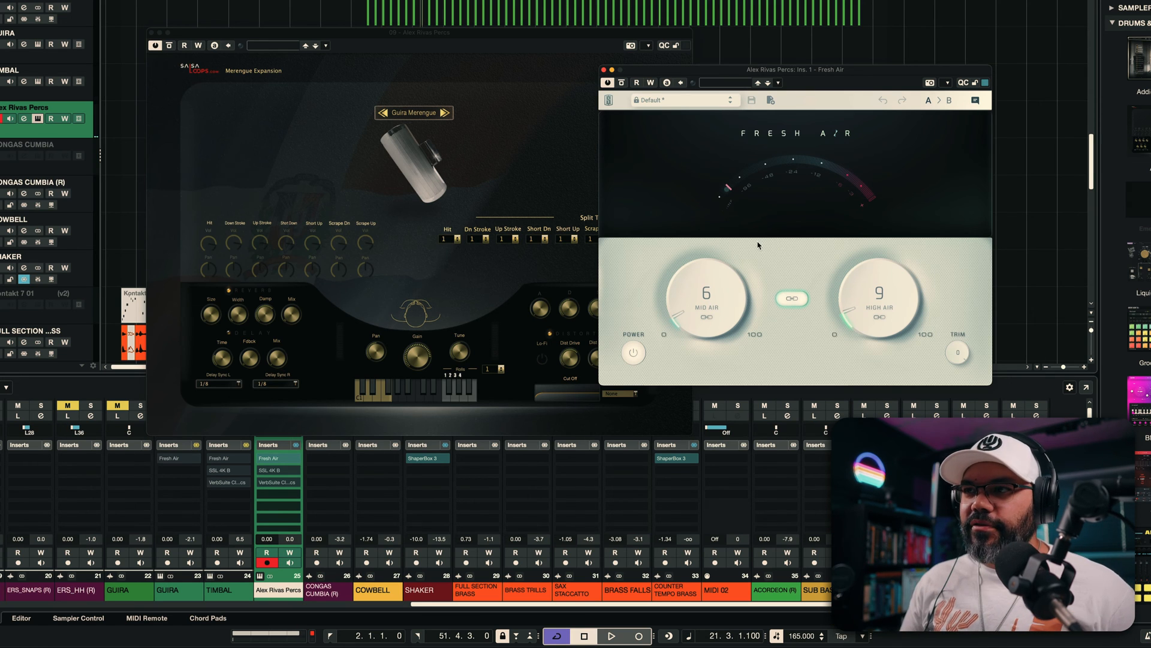
left_click(604, 70)
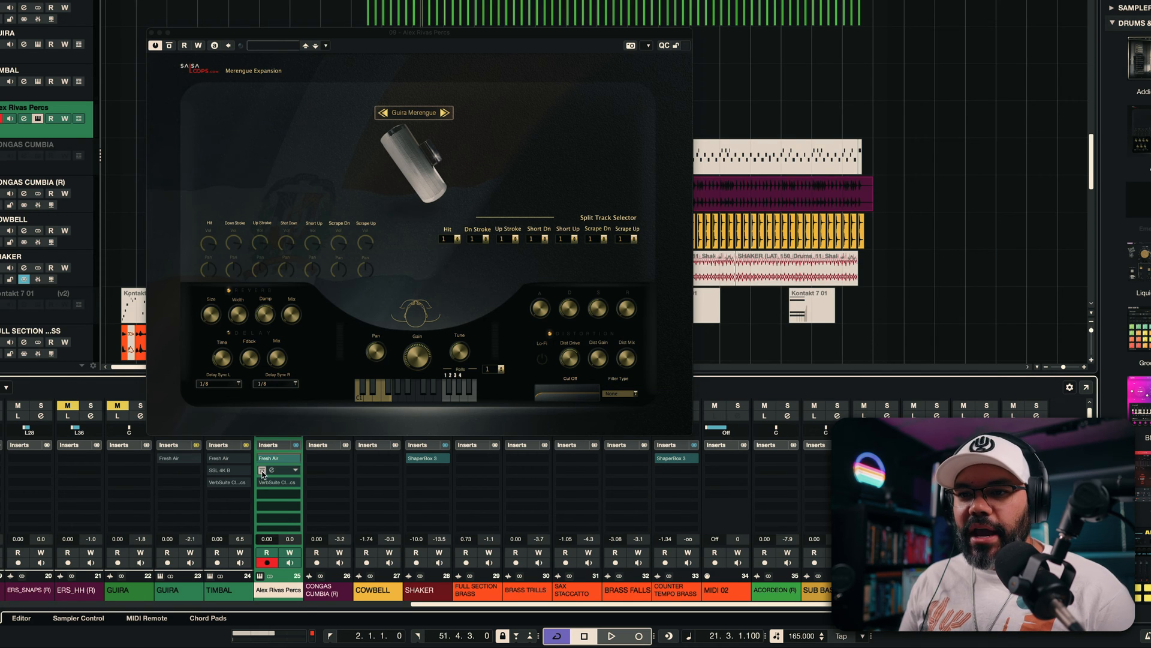
Activate the SSL 4K B insert on percussion channel 25 and review its channel-strip settings
left_click_drag(776, 125, 673, 56)
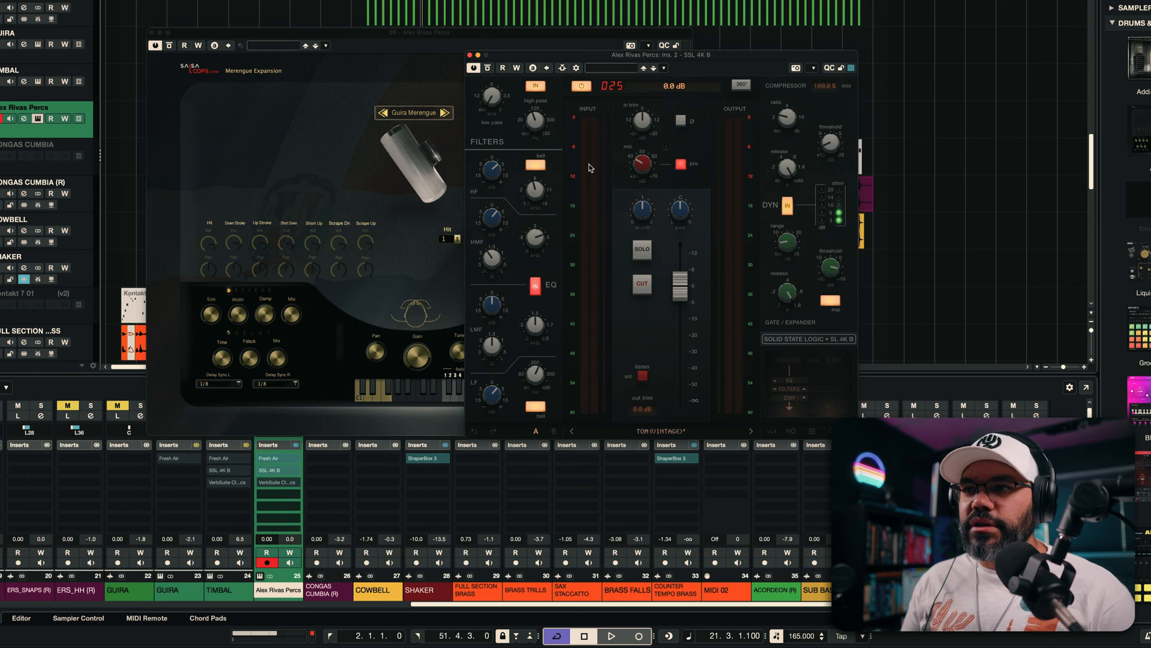
mouse_move(636, 160)
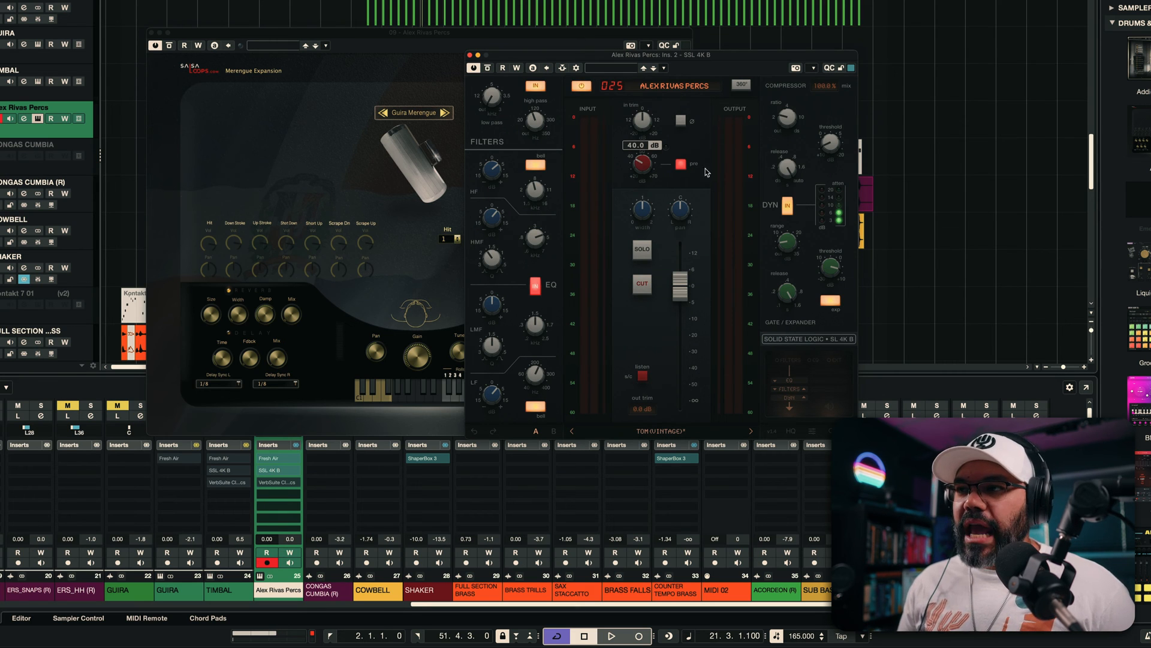
mouse_move(789, 179)
left_click_drag(706, 55, 782, 73)
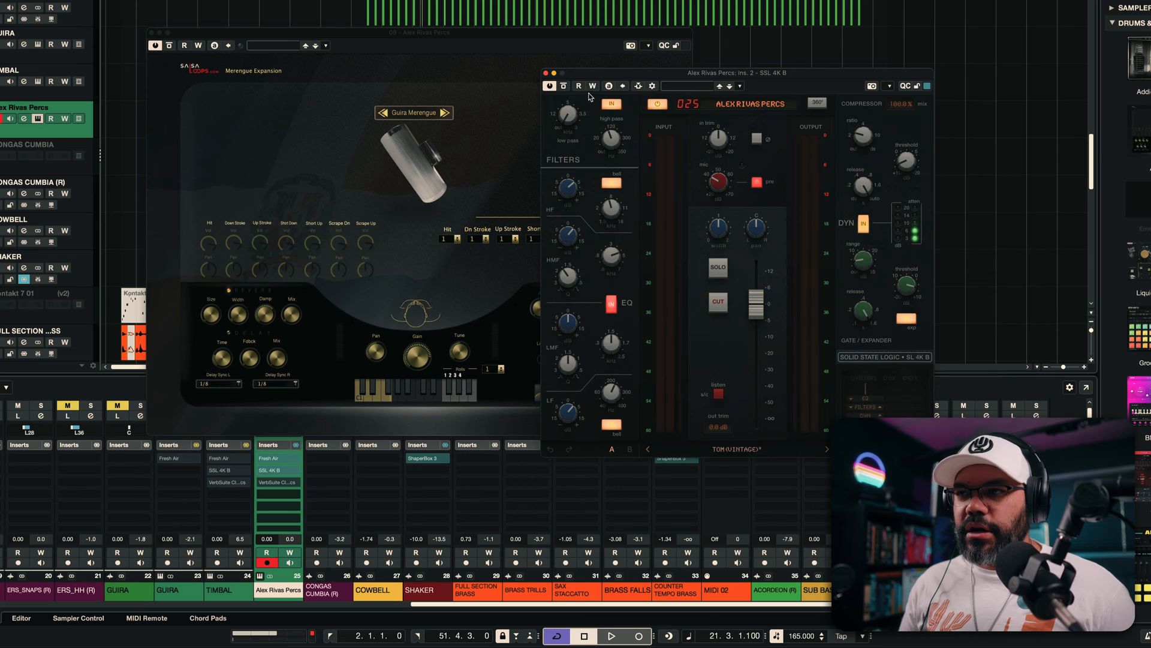
left_click(546, 73)
Turn off the percussion instrument's built-in reverb and activate the VerbSuite Classics insert with its Tom Space preset
left_click(229, 292)
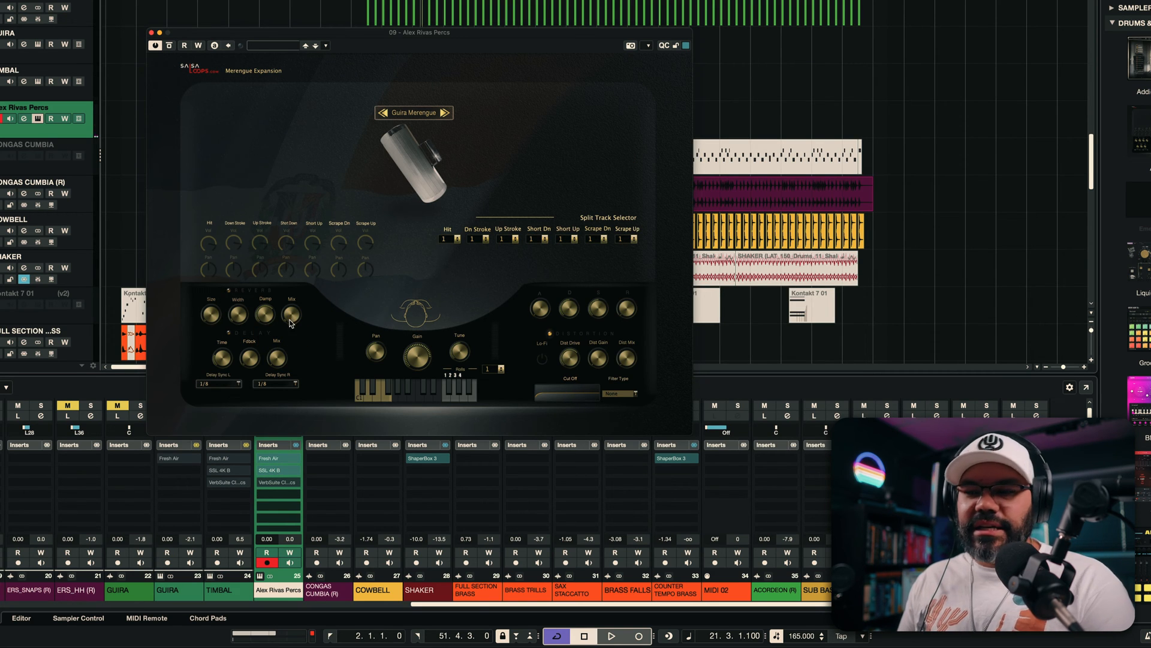
left_click(262, 483)
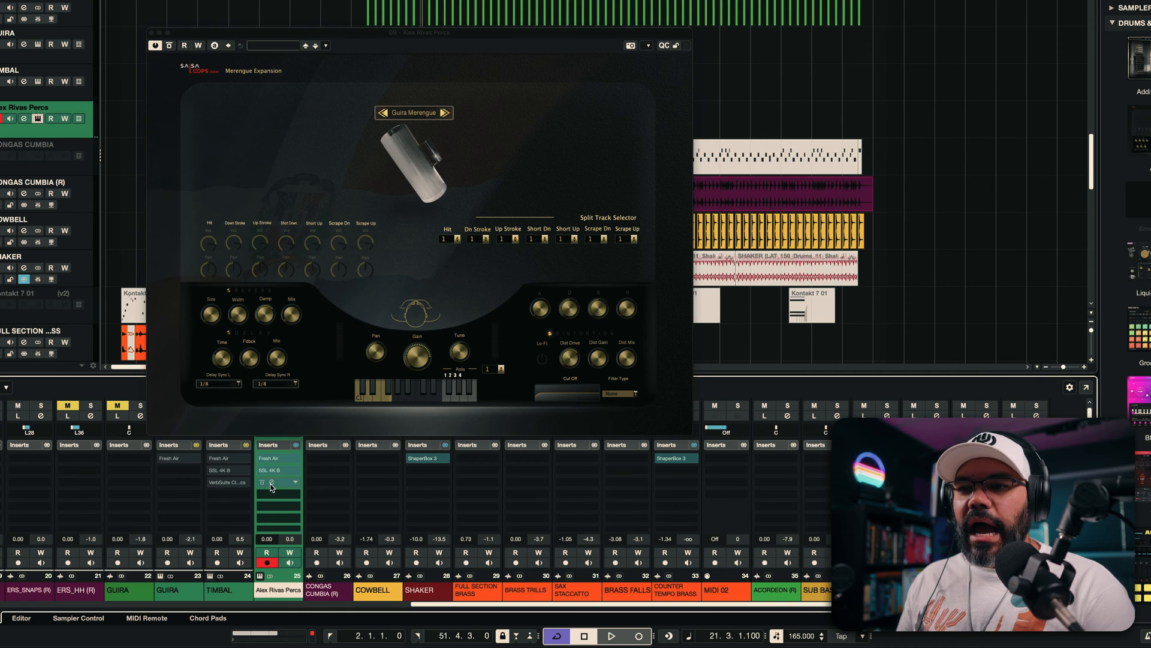
left_click_drag(495, 69, 686, 88)
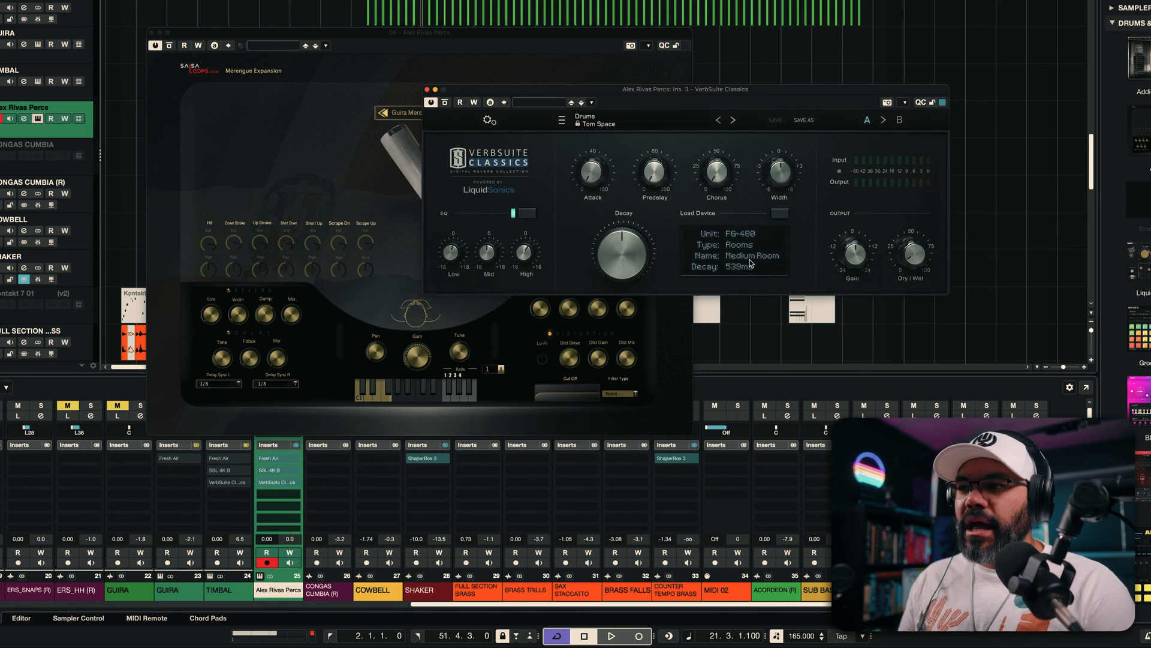
left_click(427, 90)
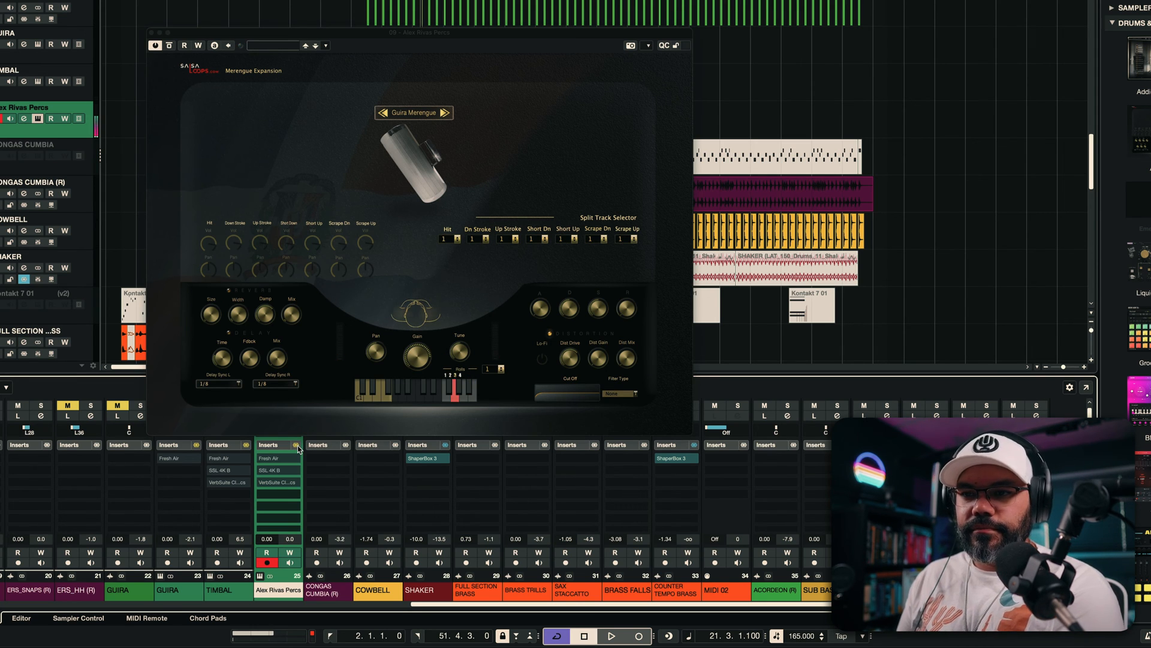
Reactivate all inserts on percussion channel 25 and load the Tambora Merengue instrument
left_click(296, 445)
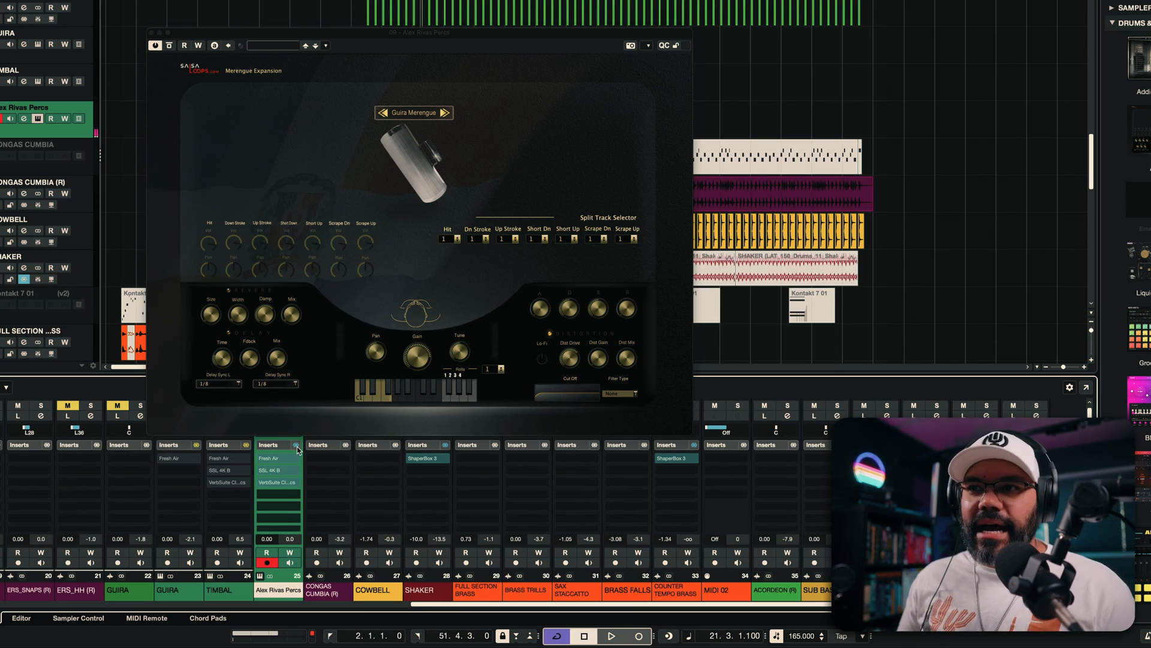
left_click(418, 120)
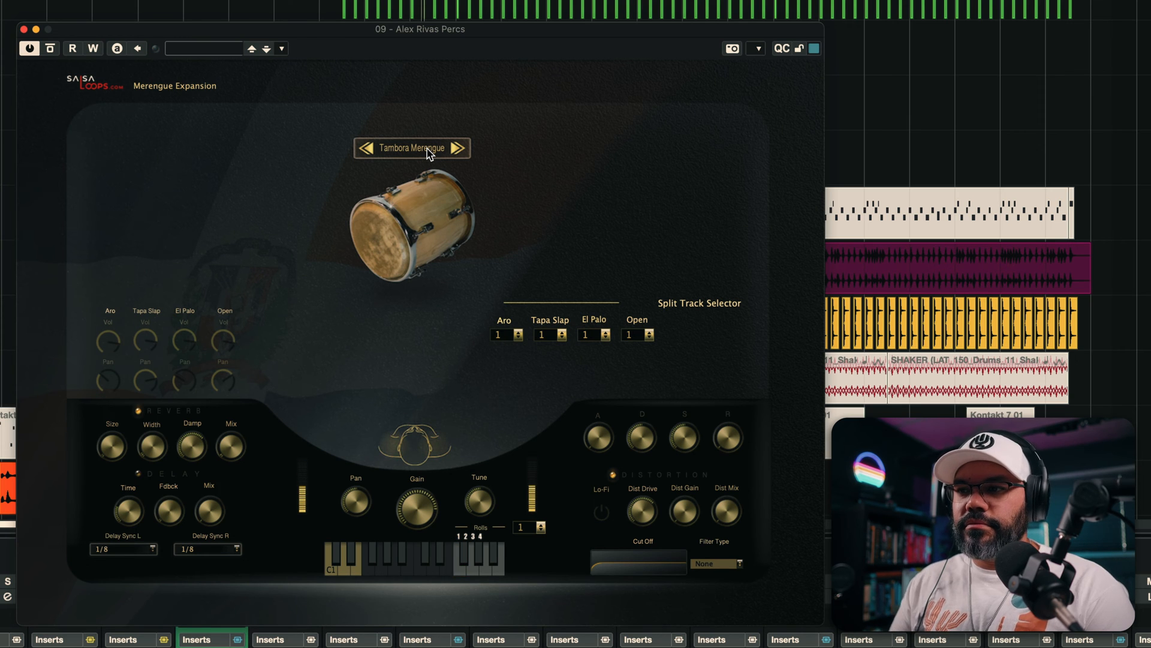
left_click(421, 147)
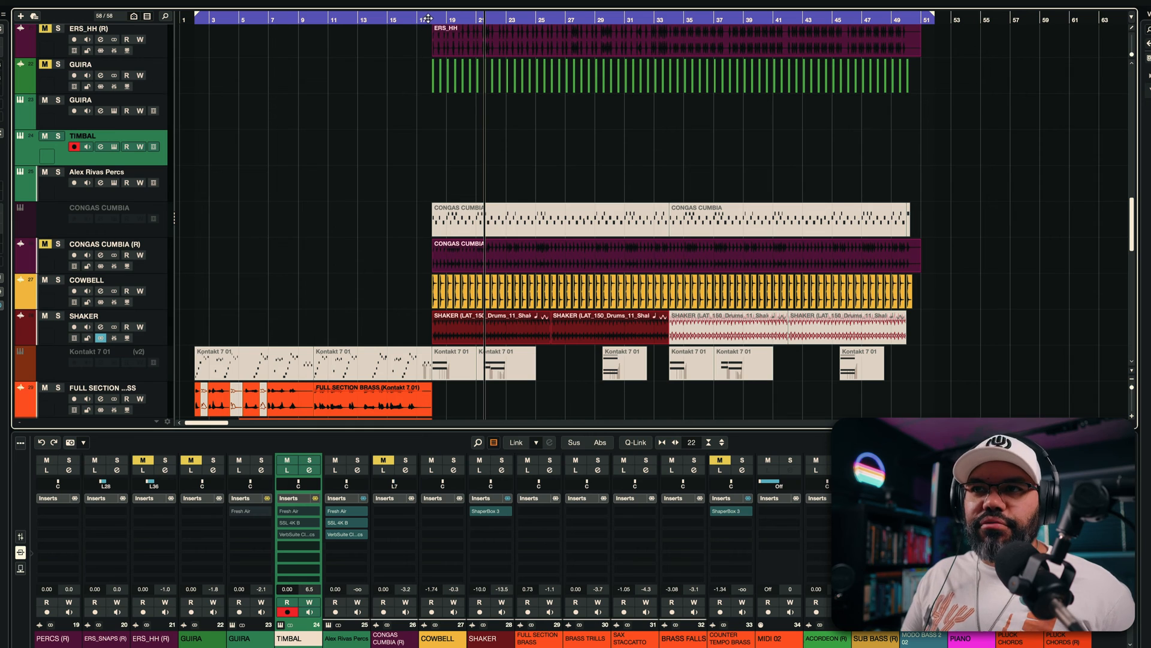
Place the playhead just before bar 18 and check the TIMBAL track's Timbal instrument in its plug-in window
left_click(426, 19)
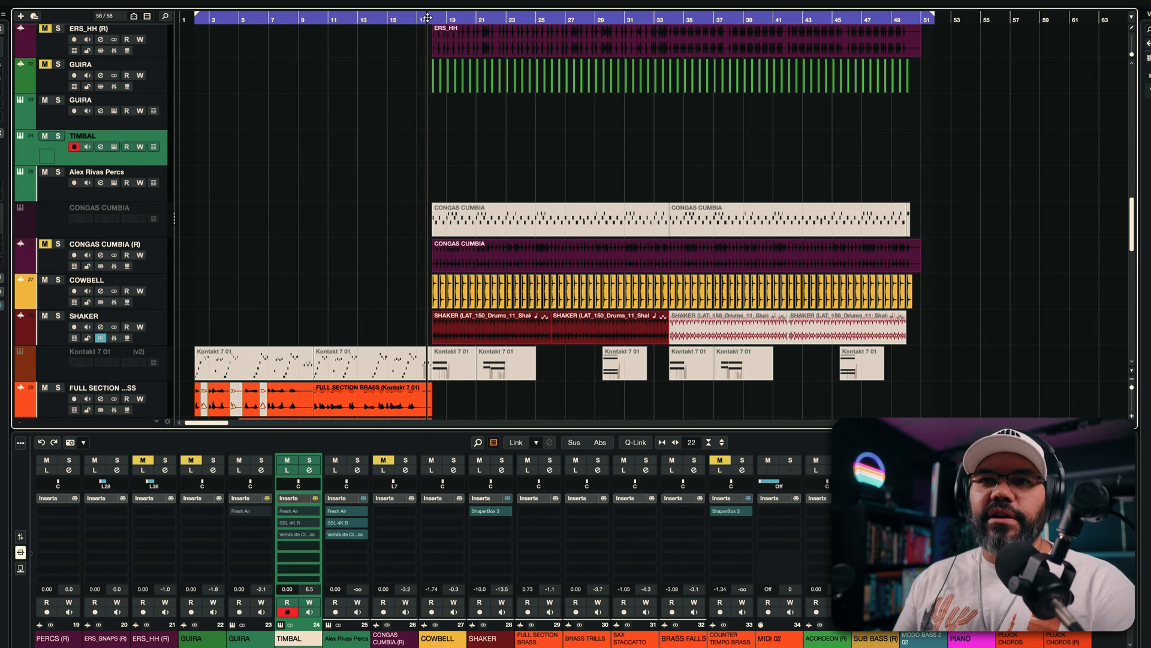
left_click(114, 147)
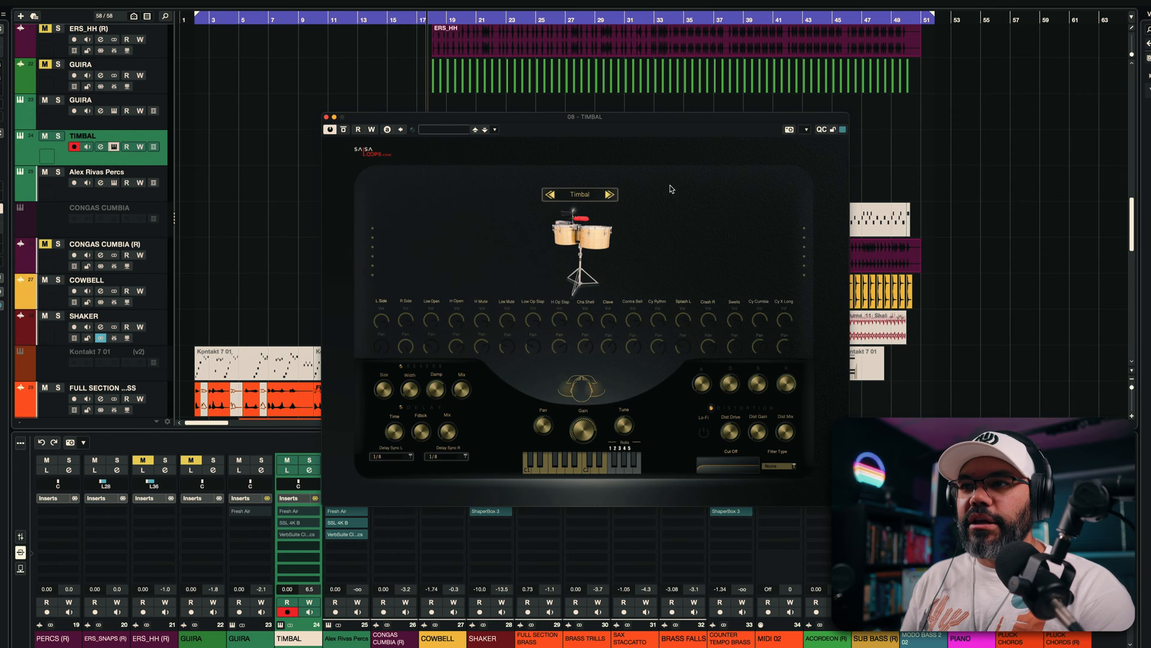
left_click_drag(708, 122, 738, 137)
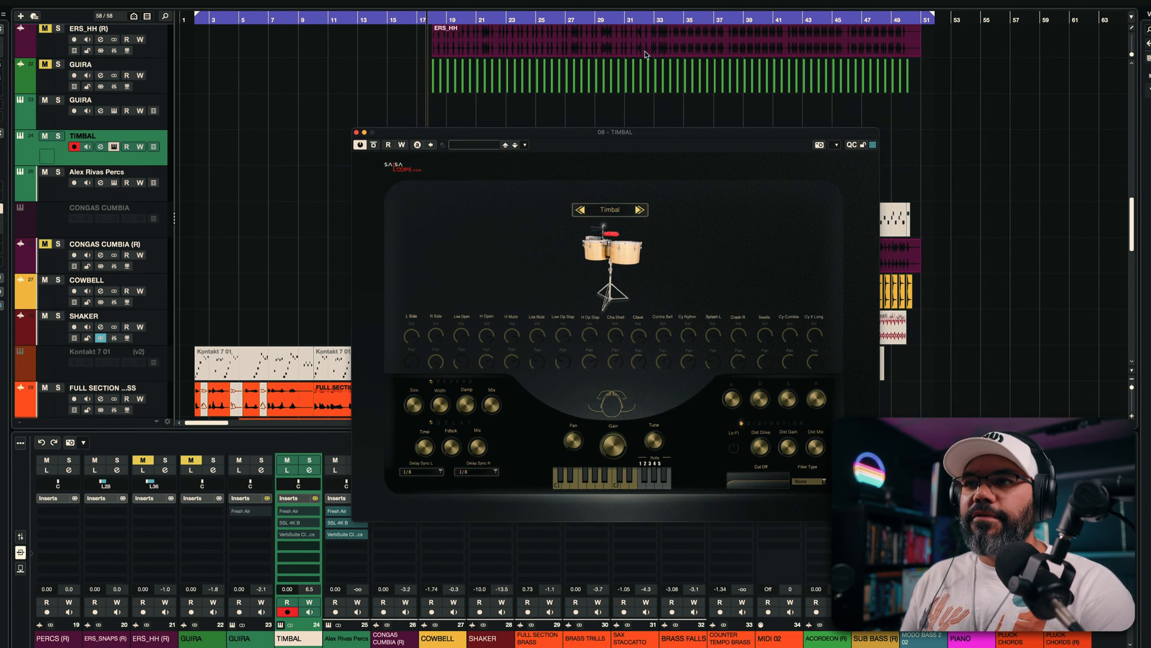
left_click_drag(571, 139, 564, 136)
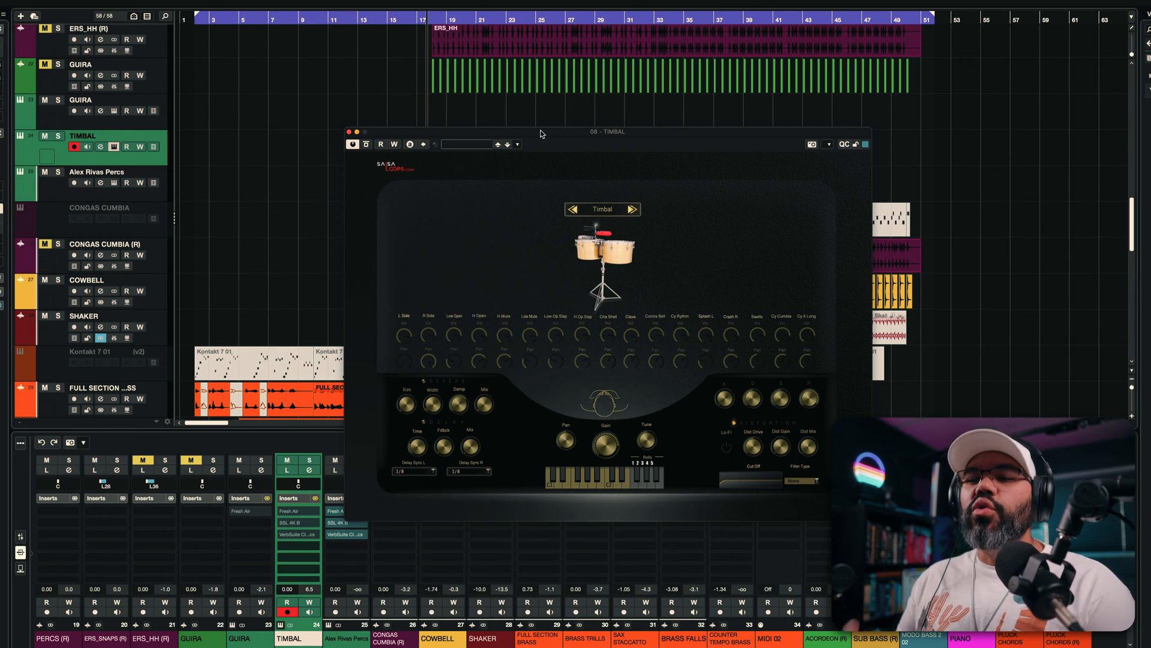
left_click(349, 132)
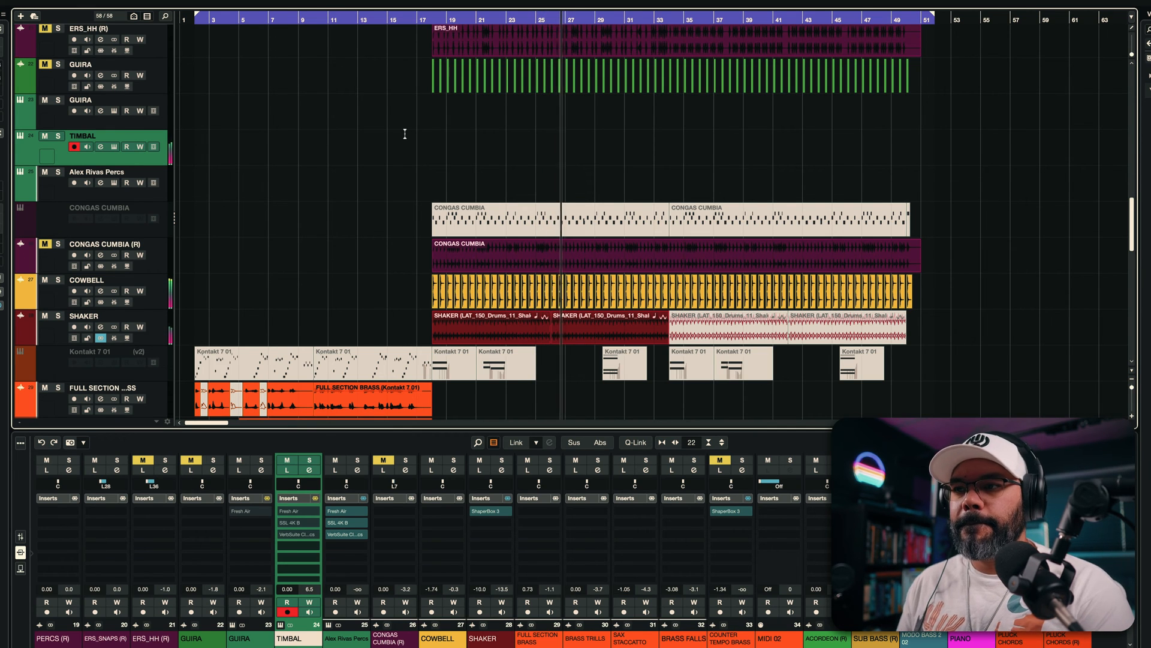
Play the arrangement and start recording a timbal part on the armed TIMBAL track
scroll(403, 130, "up", 3)
key("space")
key("space")
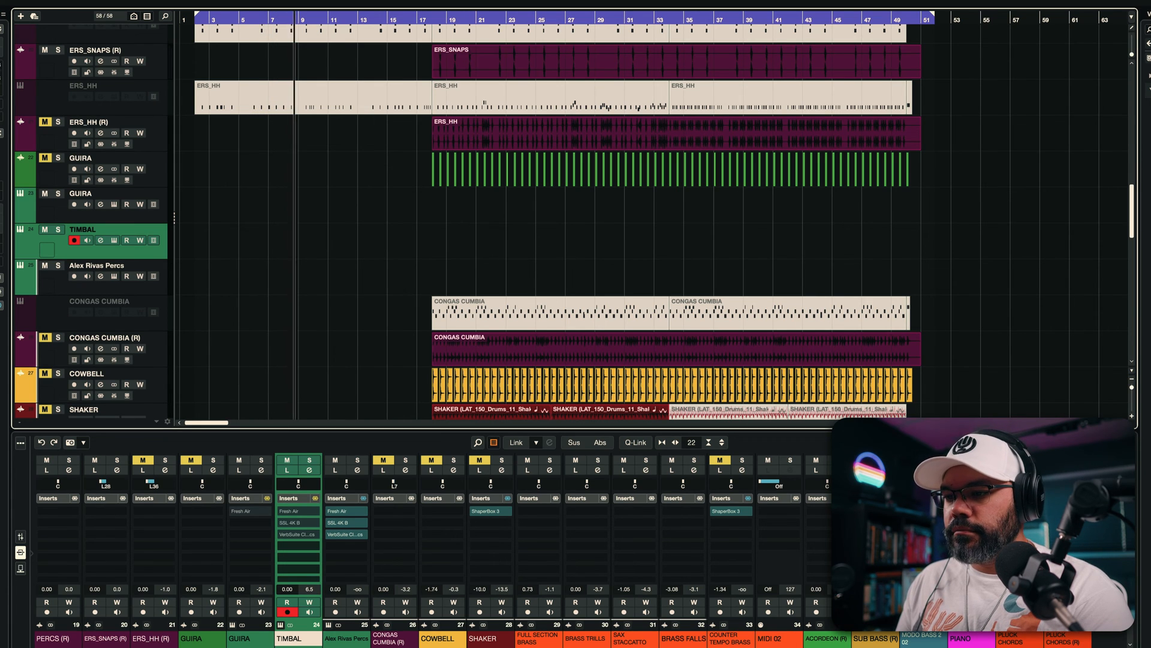
key("KP_Multiply")
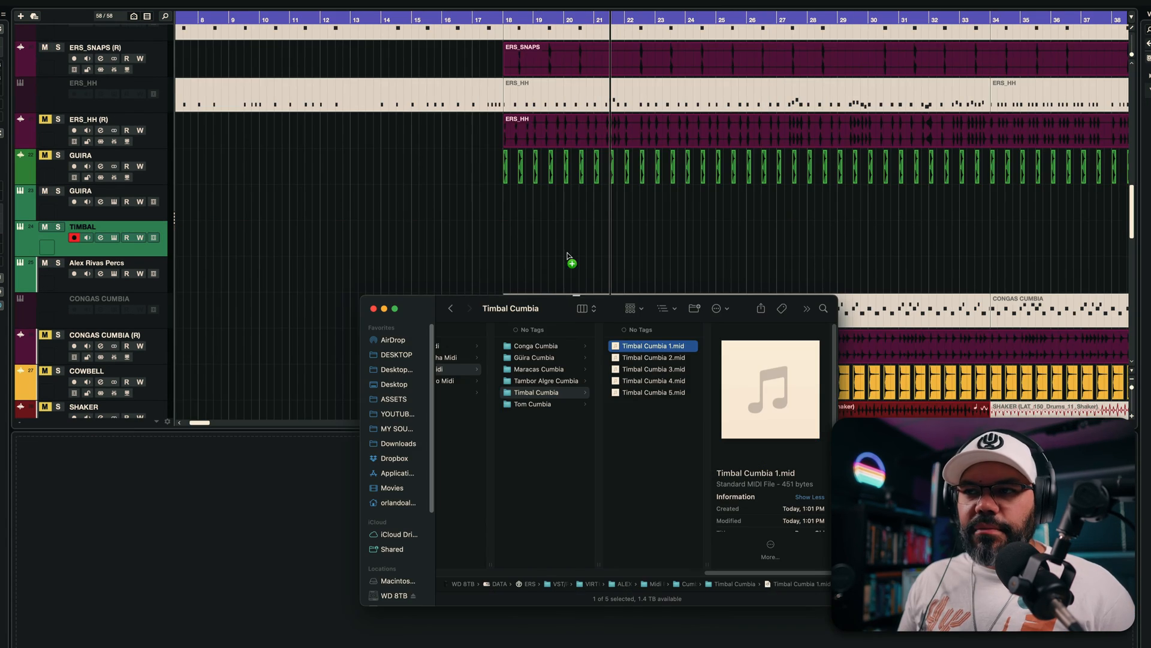
Import Timbal Cumbia 1.mid onto the TIMBAL track at bar 18 and play the clip from bar 18
left_click_drag(570, 260, 503, 242)
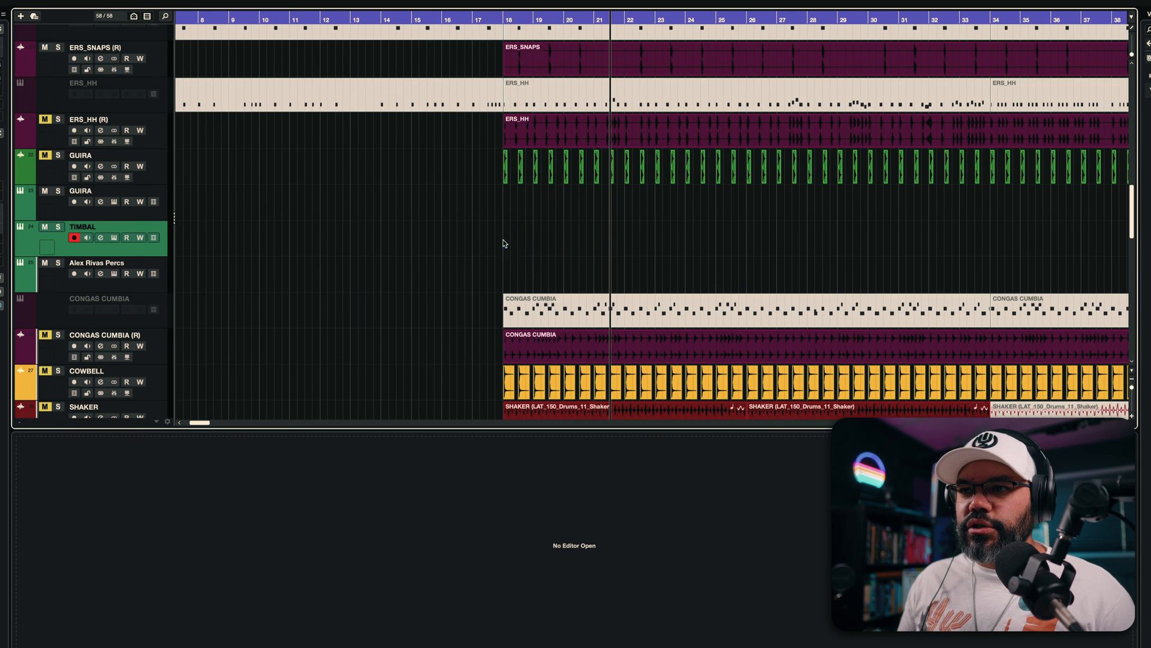
left_click(567, 238)
left_click(502, 18)
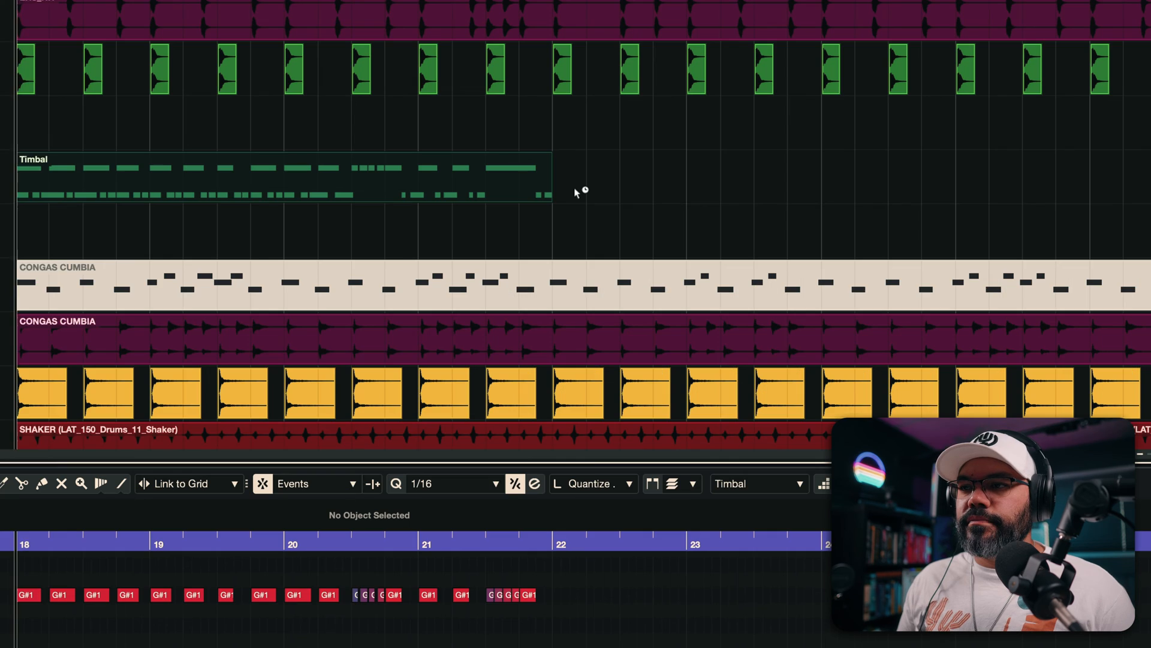
key("space")
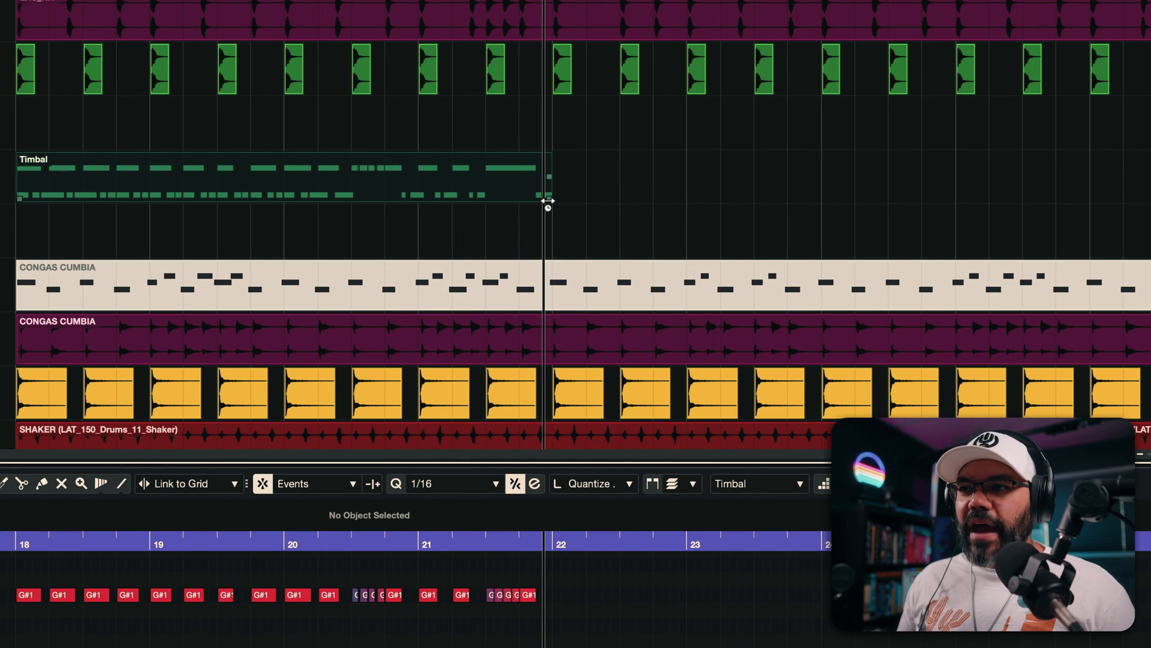
Time-stretch the Timbal clip so it ends at bar 26 and play it from bar 18
left_click_drag(548, 203, 1084, 214)
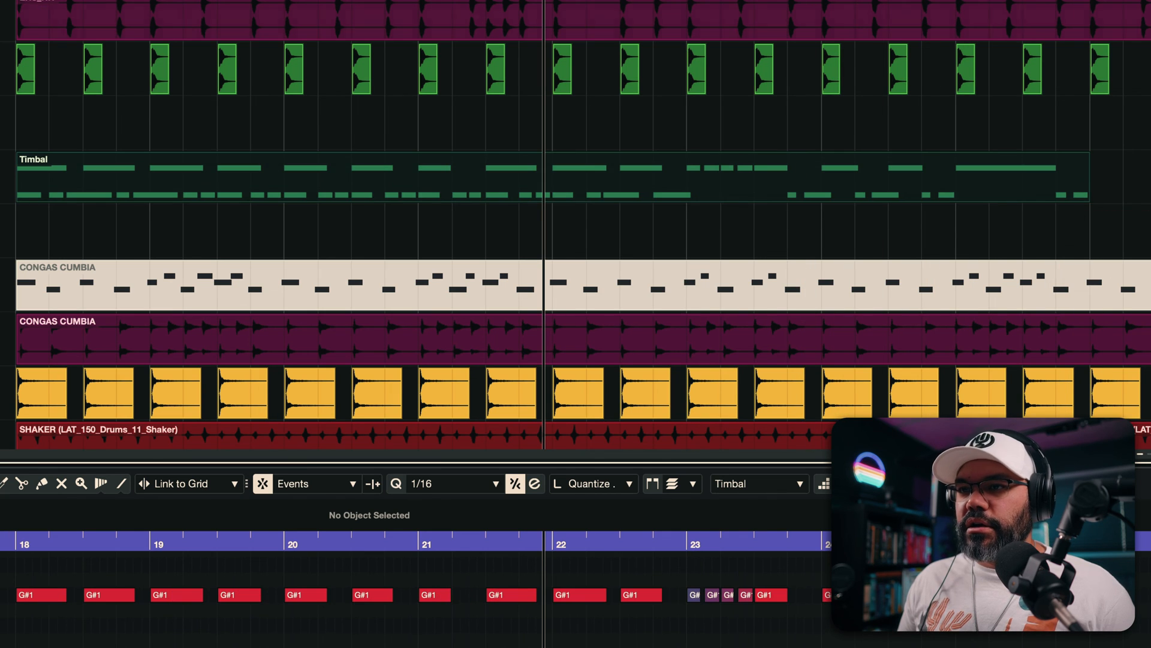
key("l")
key("space")
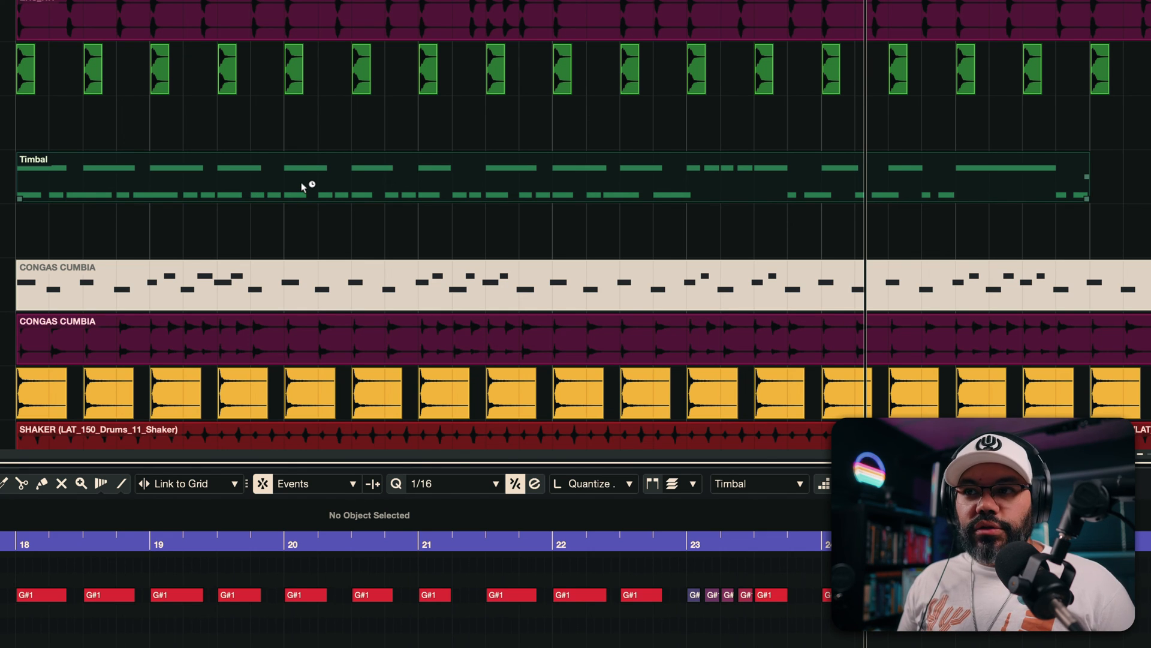
Cycle the Object Selection tool through its sizing modes and return to Sizing Applies Time Stretch
key("1")
key("1")
key("1")
key("1")
key("1")
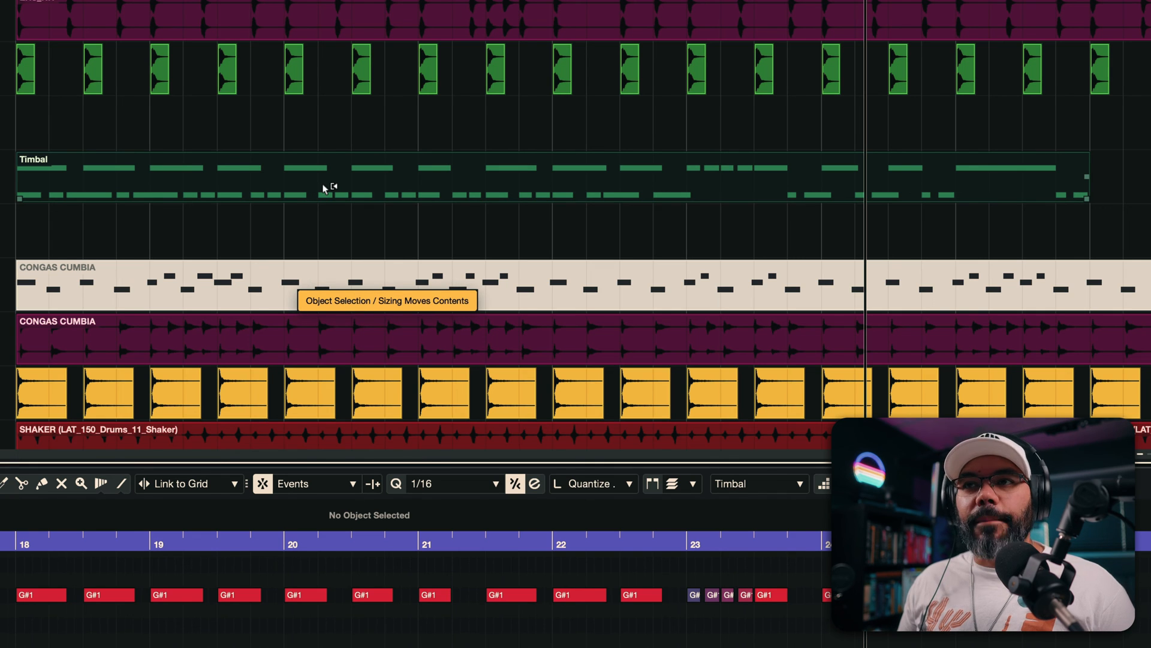
key("1")
key("1")
key("1")
key("1")
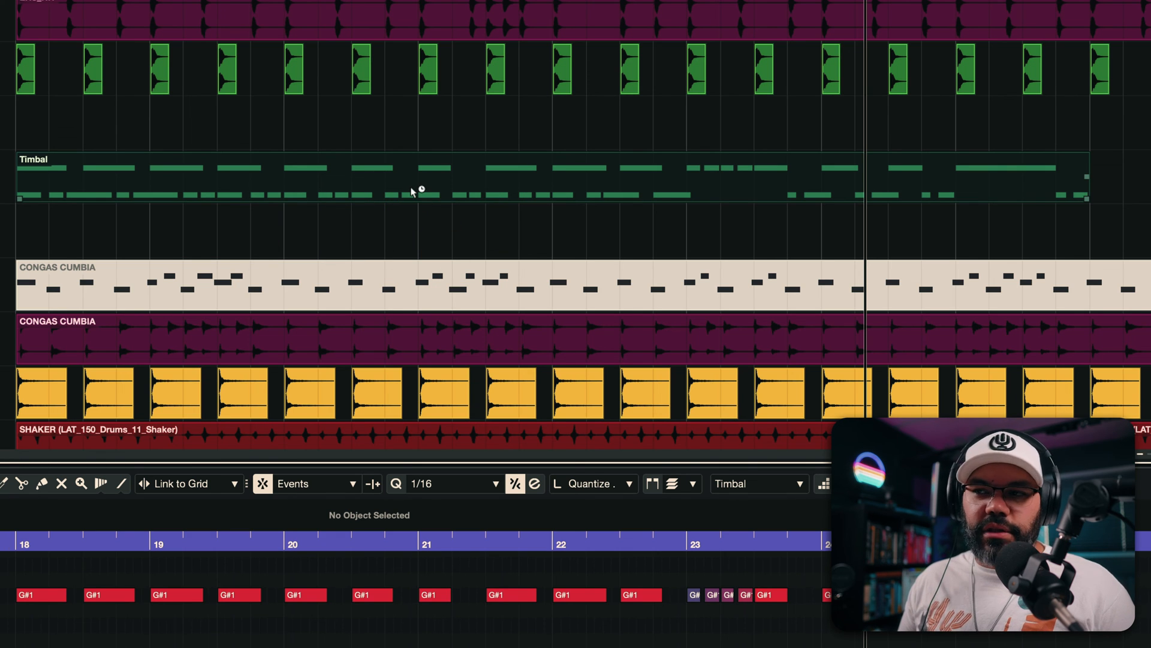
Audition the Timbal clip's G#1 notes and move those in bars 18 to 22 up to A1
right_click(454, 187)
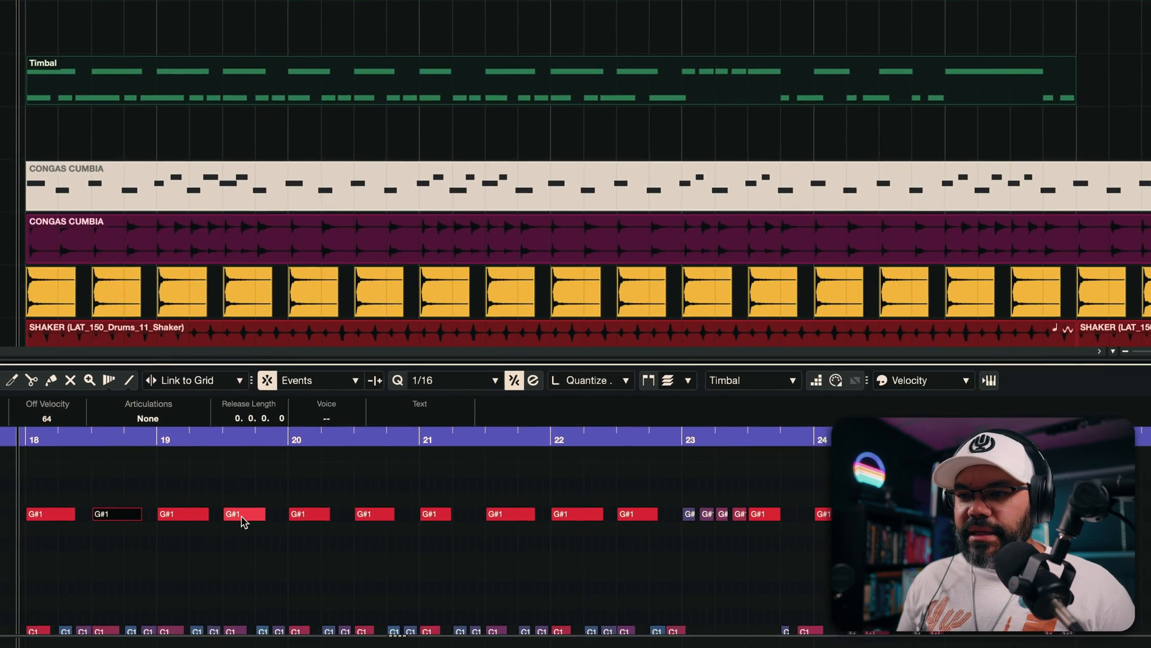
left_click(239, 602)
left_click(186, 602)
left_click(303, 602)
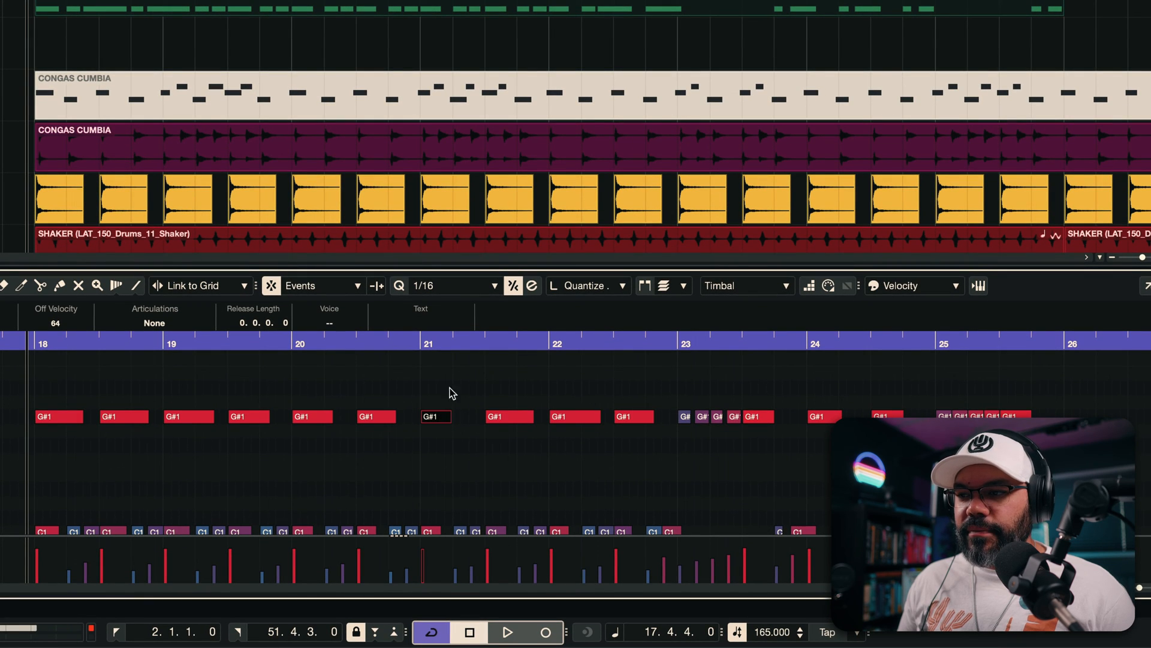
left_click_drag(62, 385, 646, 463)
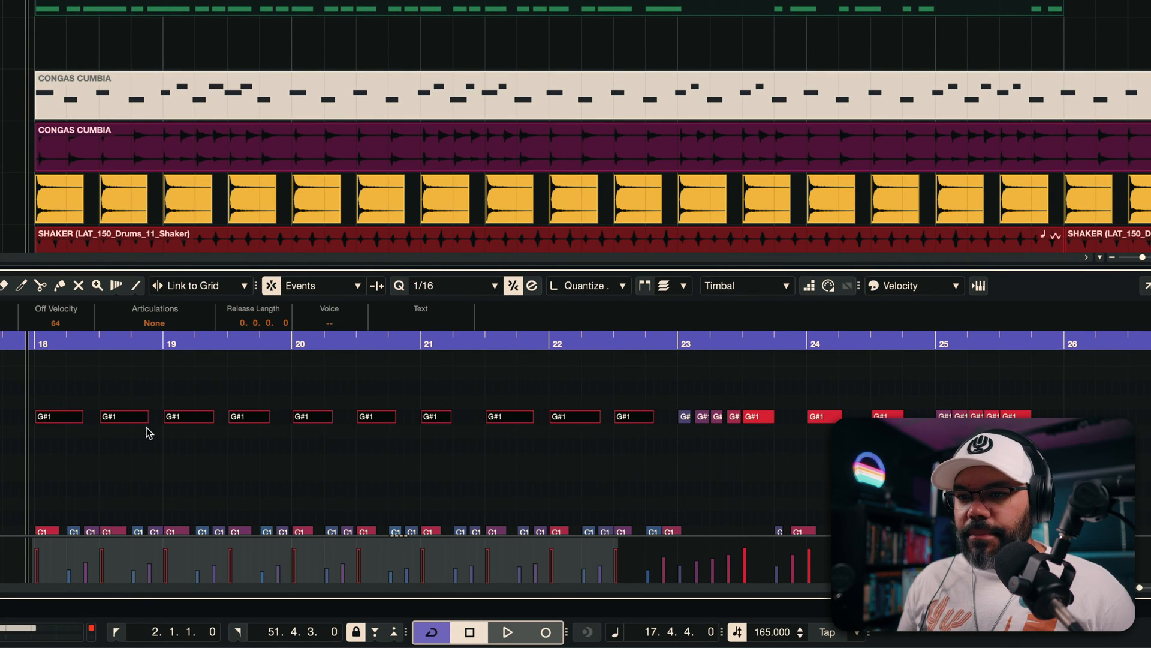
left_click_drag(58, 419, 60, 410)
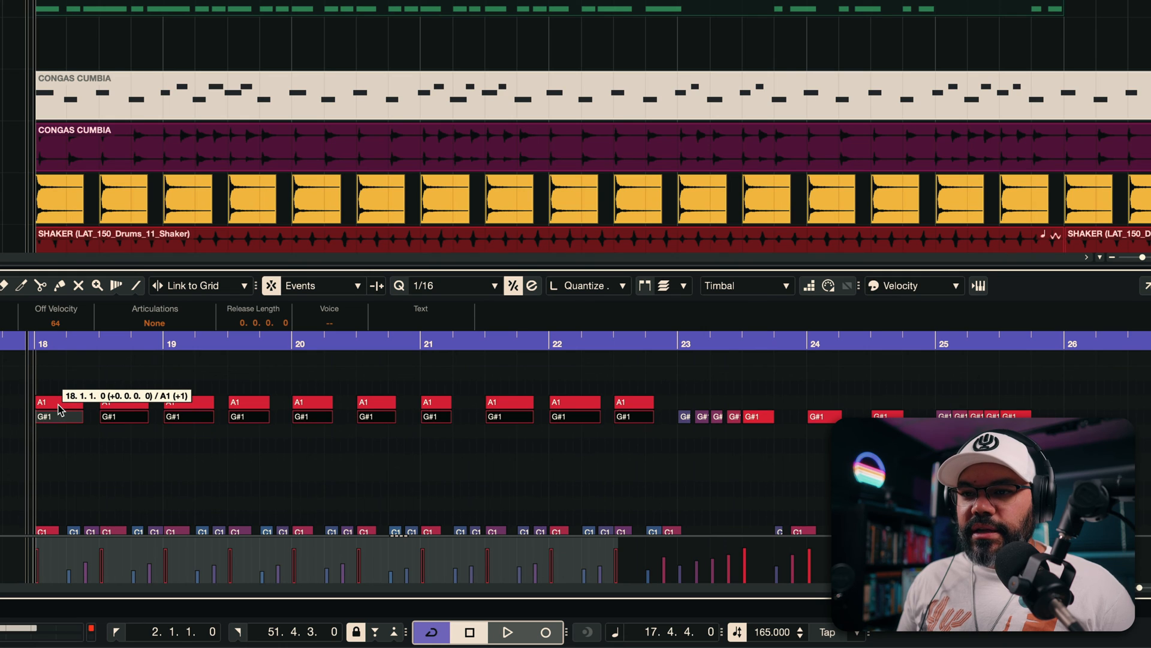
left_click(55, 388)
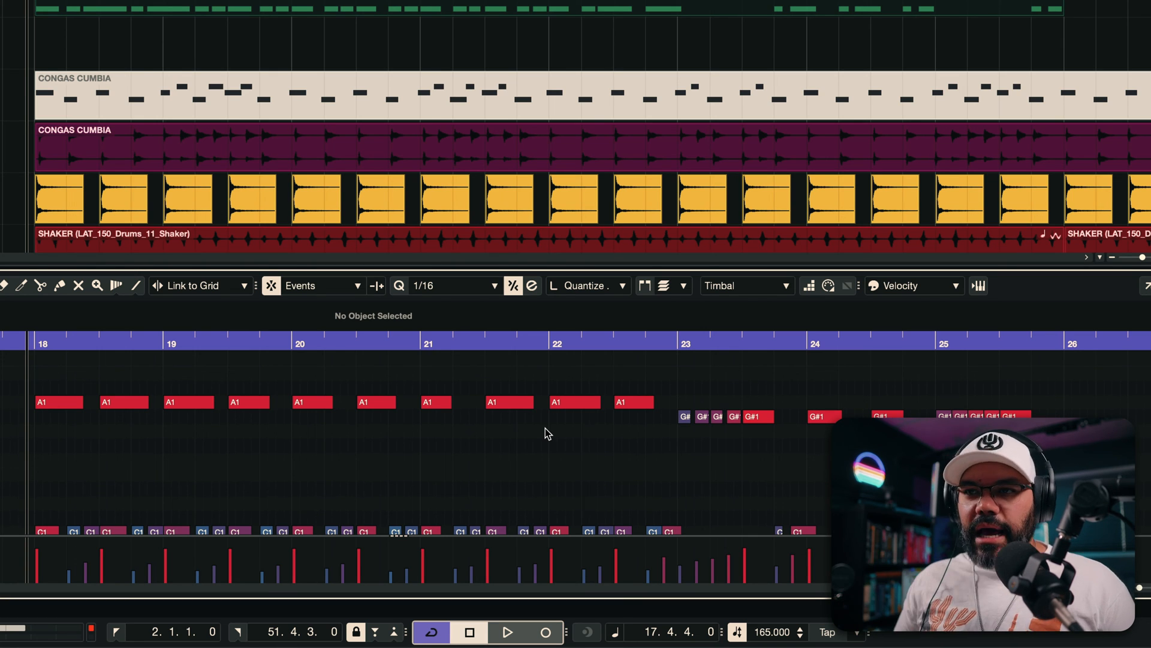
Play the edited timbal part with the arrangement from just before bar 18
key("space")
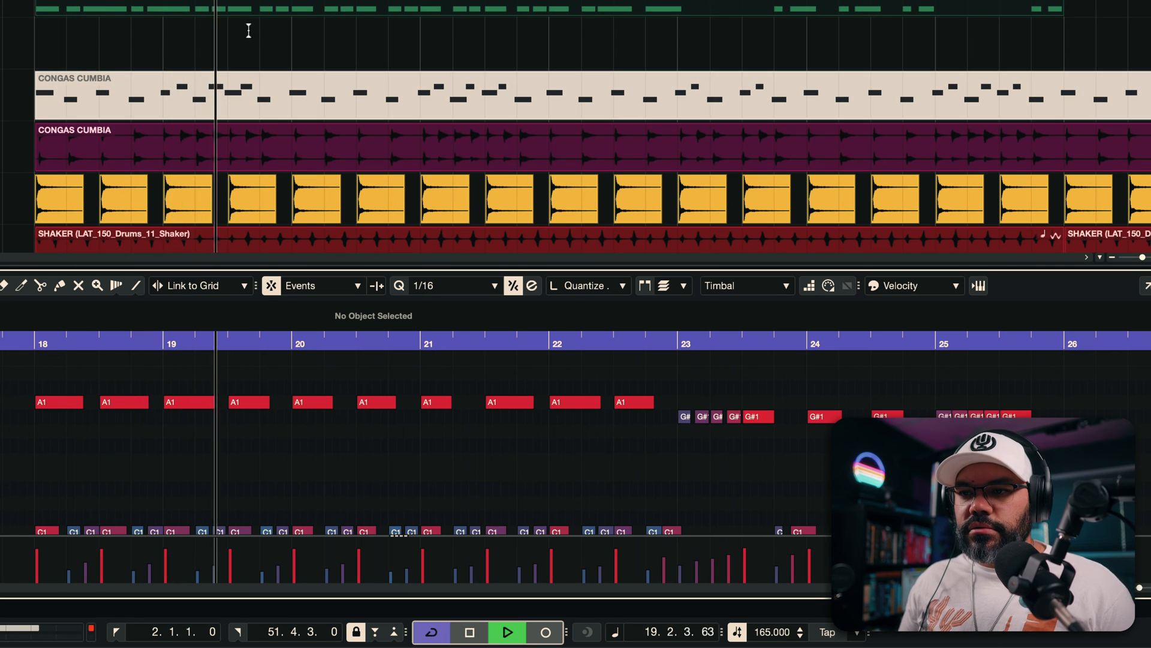
key("space")
left_click(18, 346)
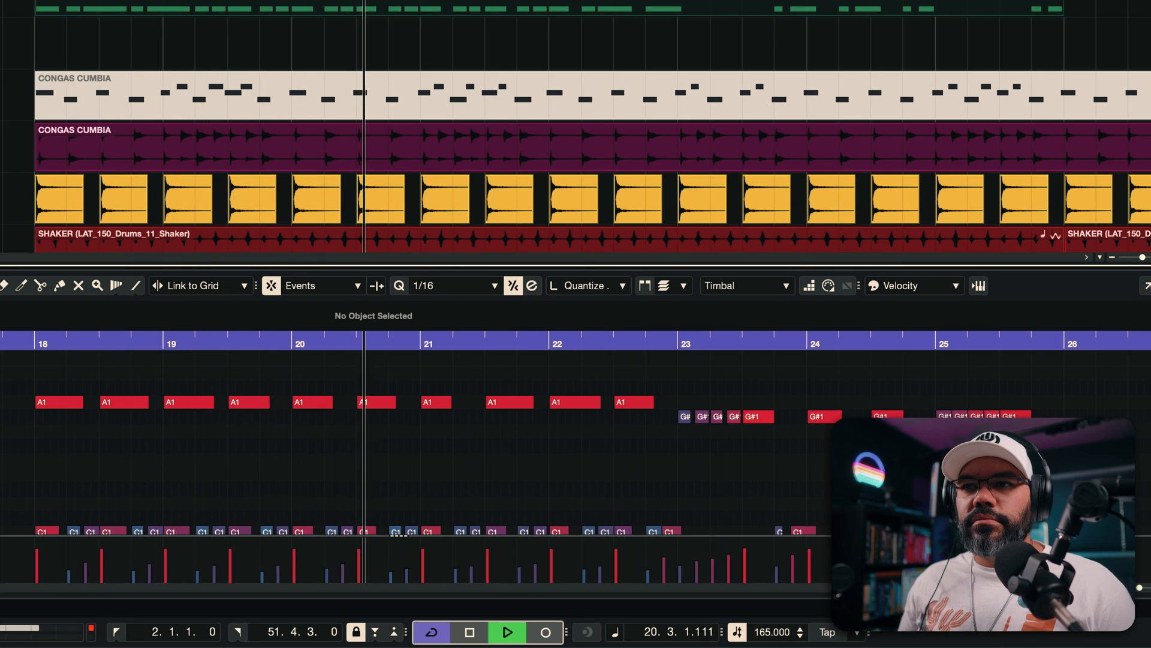
scroll(576, 132, "down", 1)
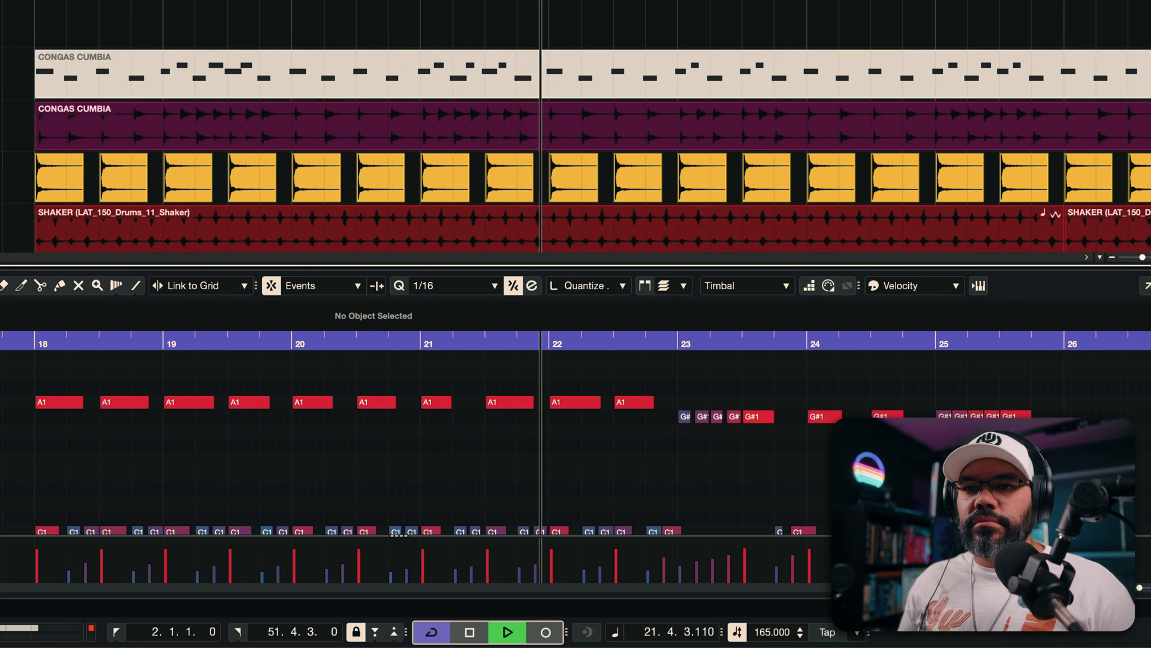
scroll(575, 125, "down", 1)
scroll(576, 126, "down", 1)
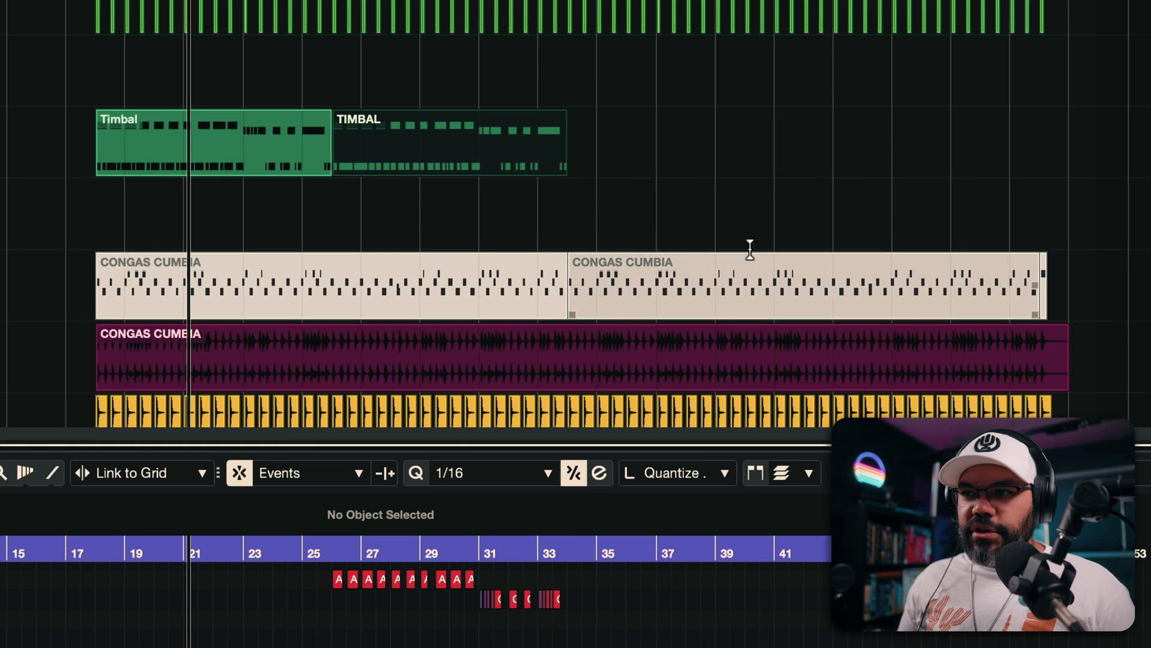
Duplicate the two clips on the TIMBAL track to fill bars 34 to 50
left_click(603, 156)
left_click(548, 156)
left_click_drag(670, 155, 231, 156)
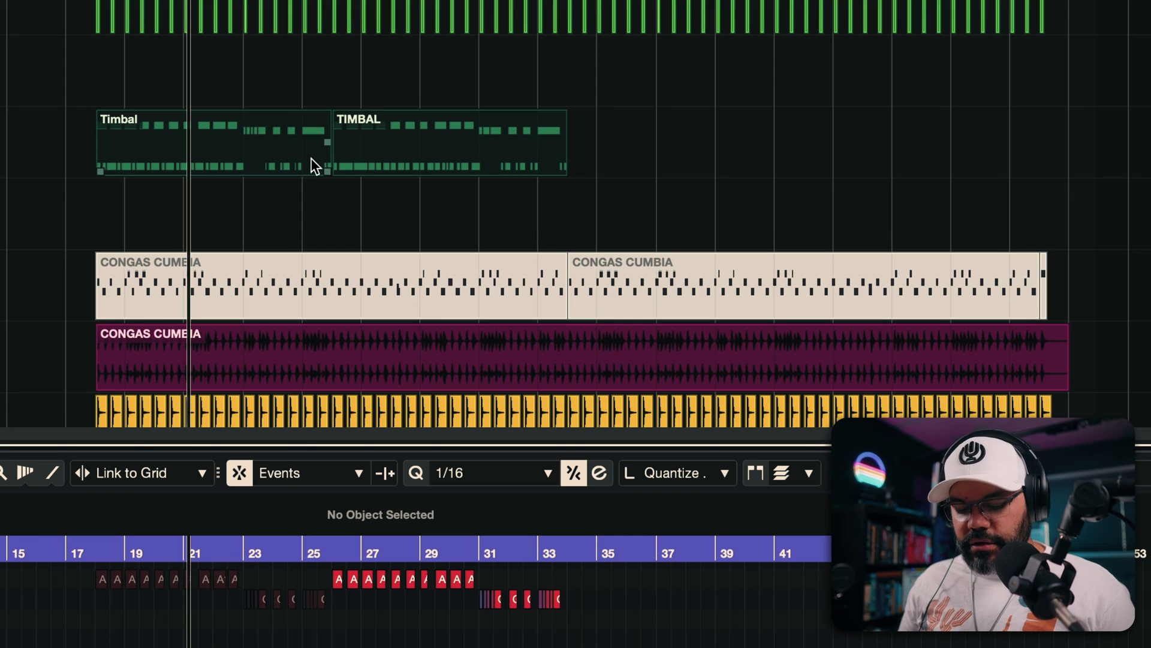
key("ctrl+d")
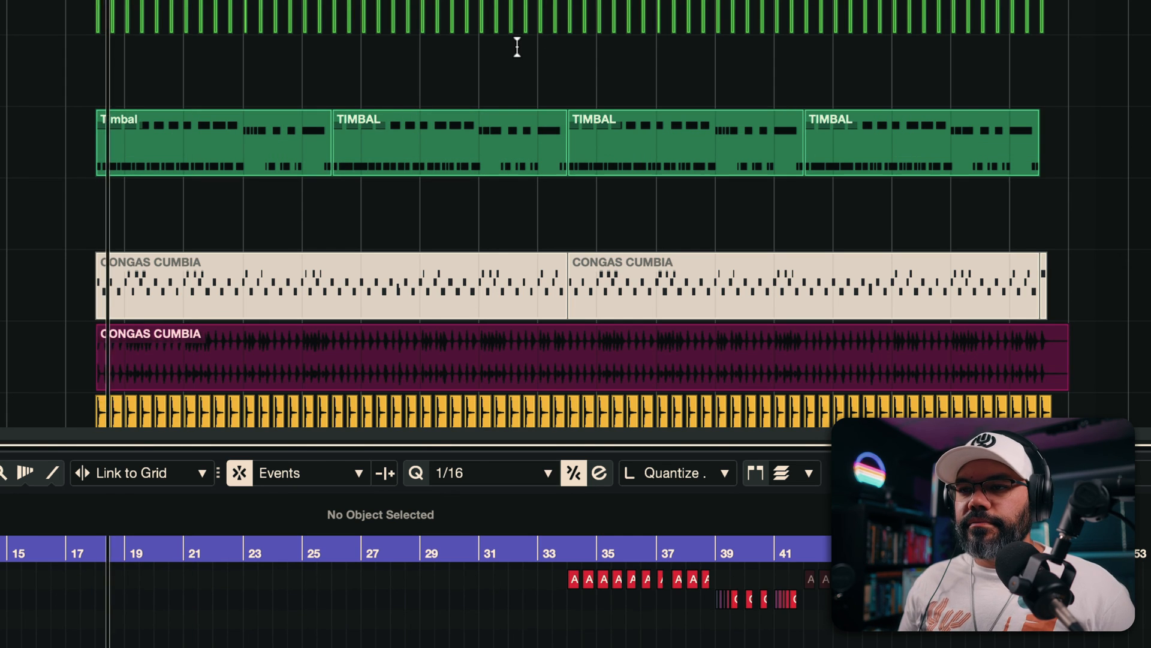
Import the first MIDI file from the Güira Cumbia folder onto the empty GUIRA instrument track at bar 18
scroll(522, 60, "down", 1)
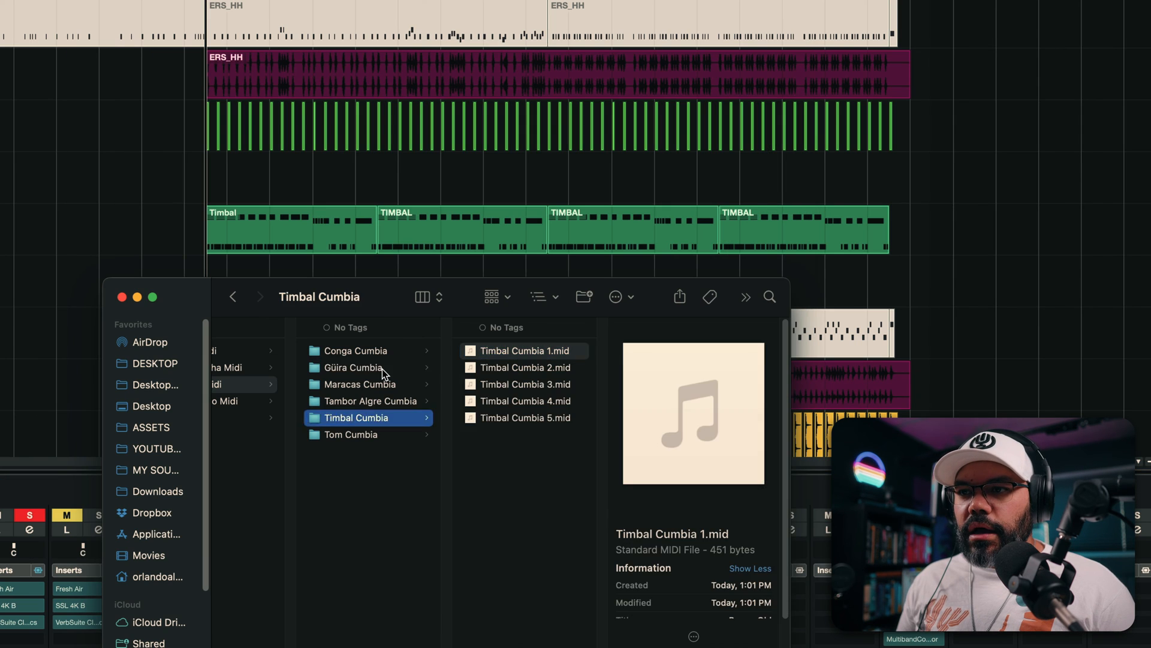
left_click(382, 368)
left_click_drag(502, 358, 289, 193)
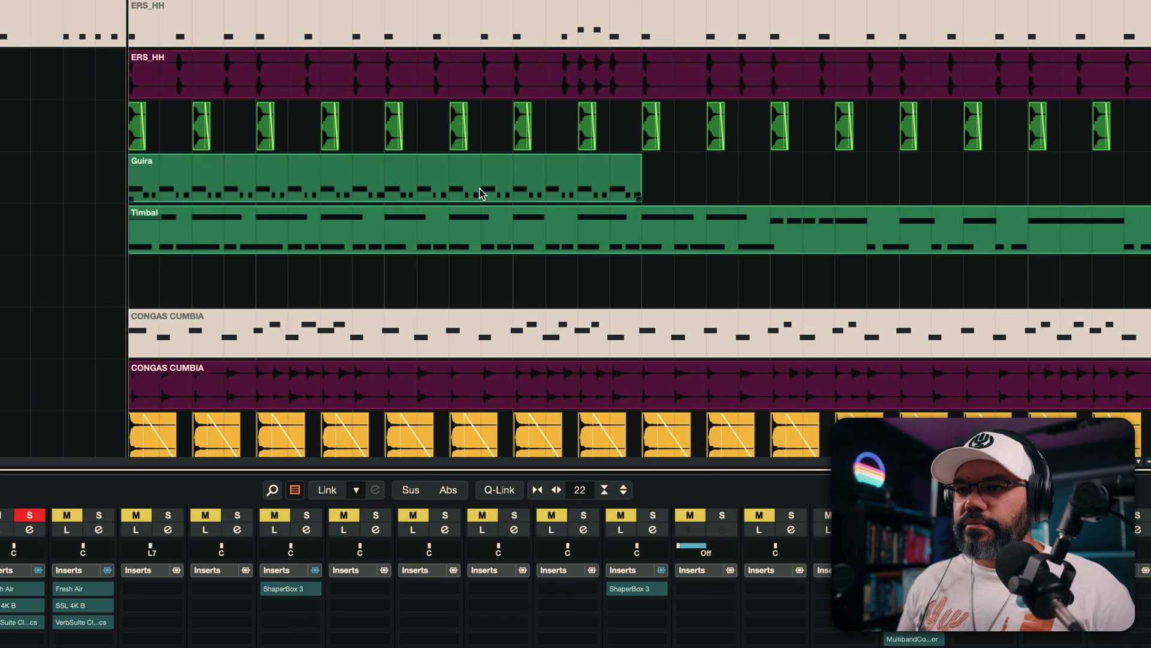
left_click(479, 193)
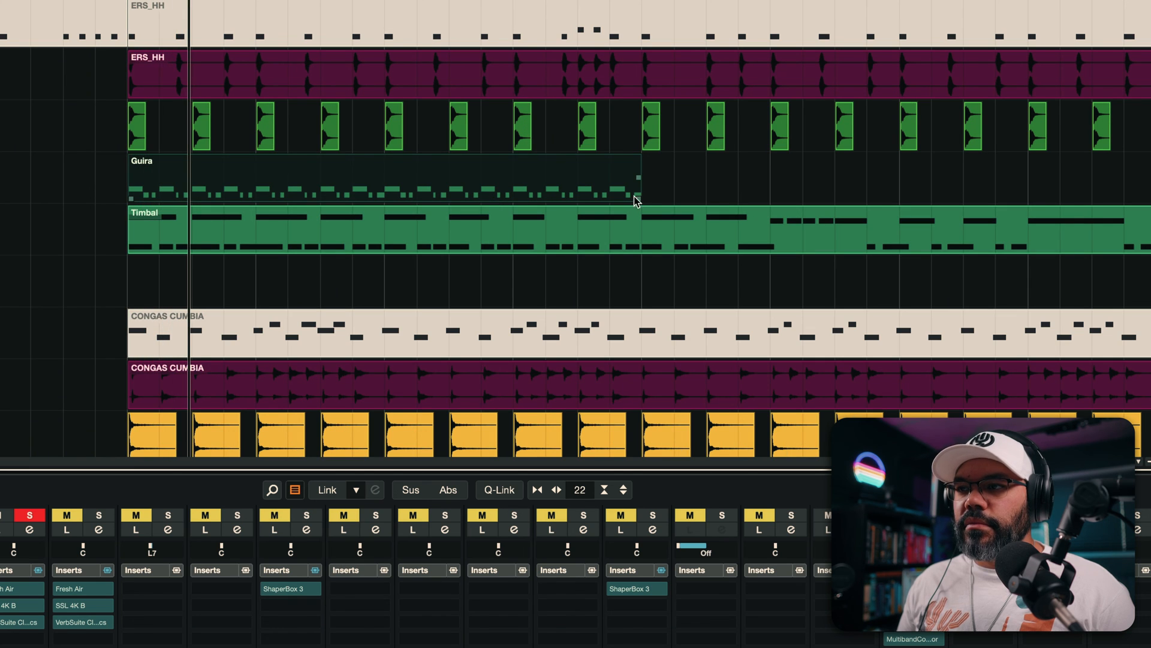
Time-stretch the Guira clip so it ends at bar 26 and play it with the timbal part
key("1")
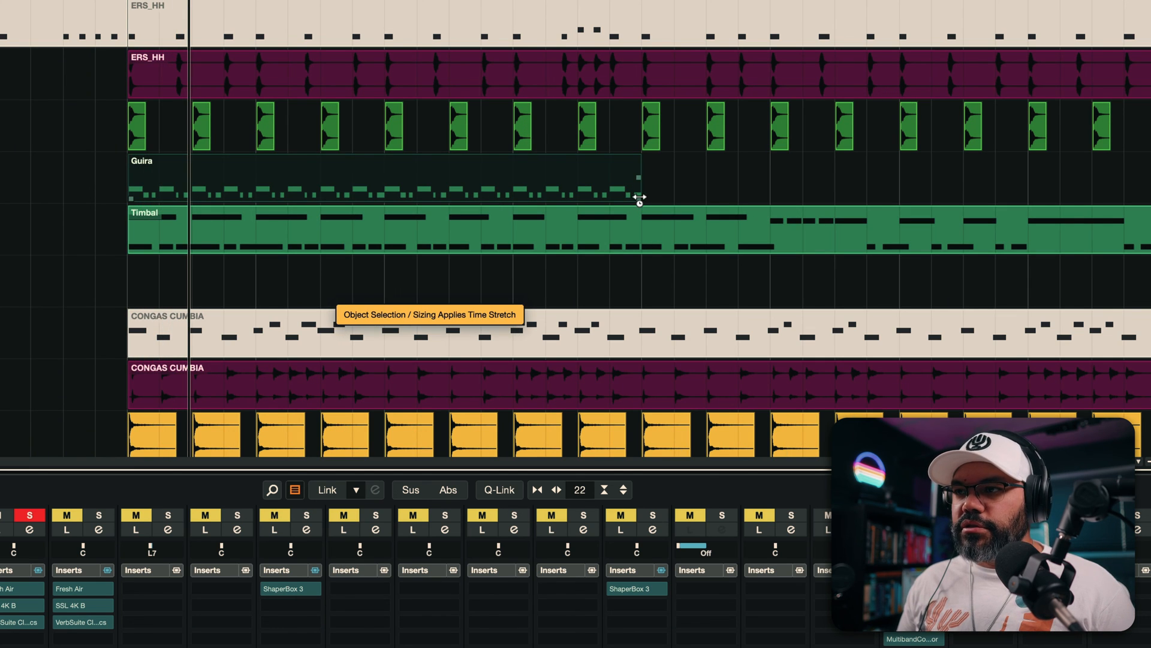
left_click_drag(640, 199, 1150, 192)
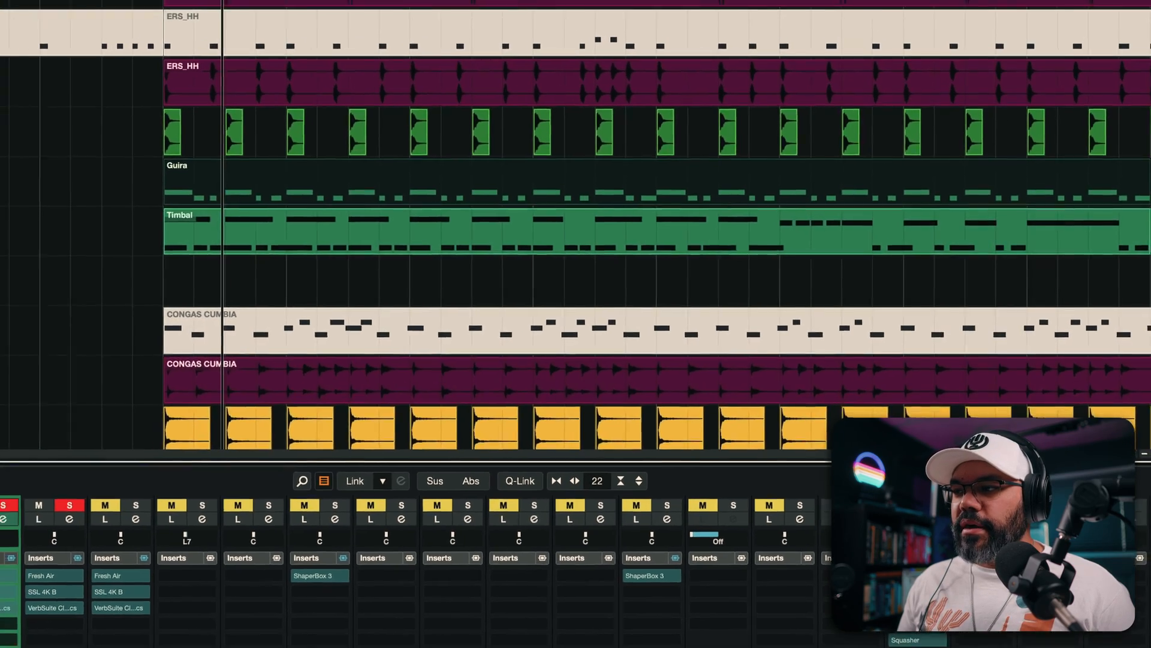
key("g")
key("g")
key("g")
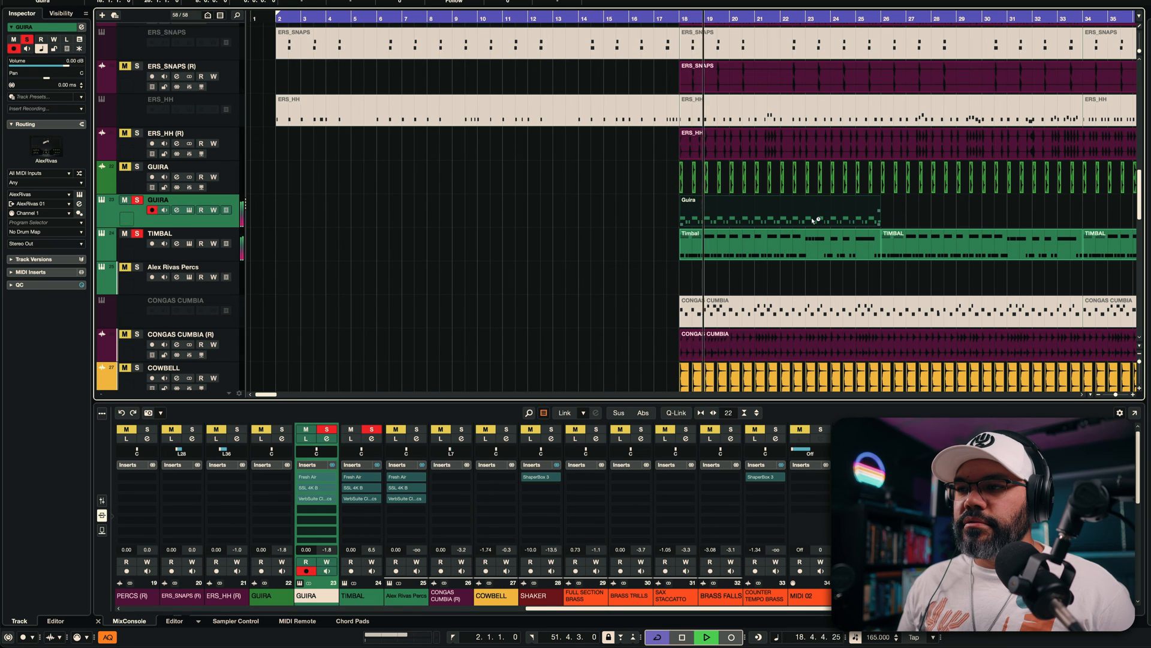
key("1")
left_click(895, 221)
left_click(835, 221)
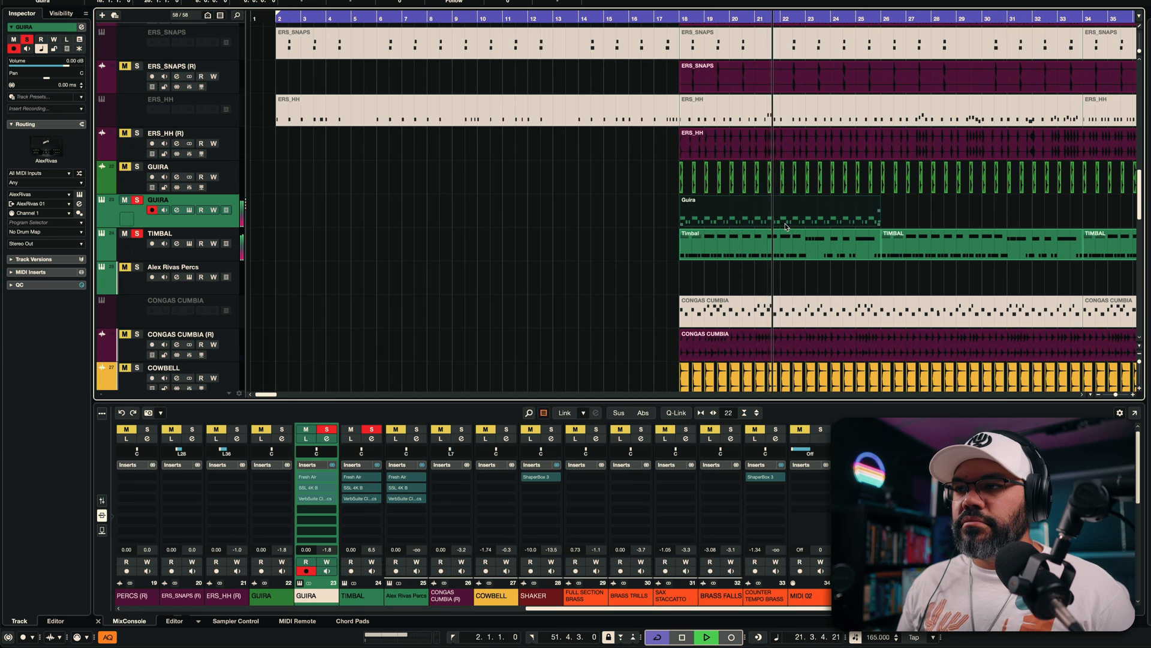
key("space")
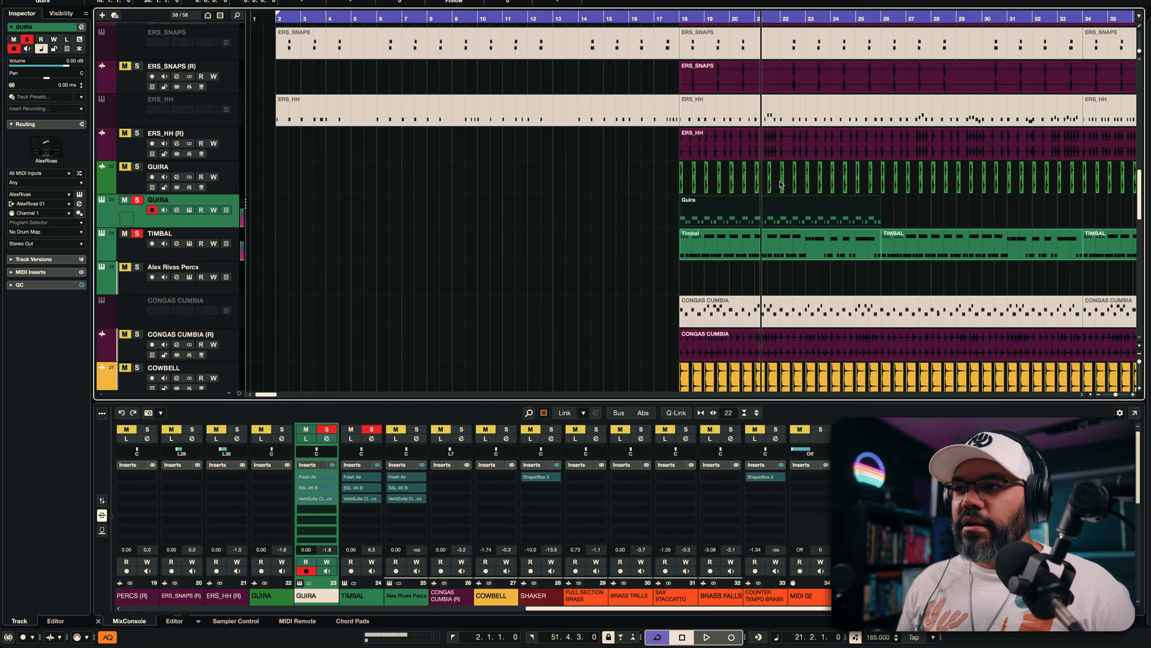
Open the Guira clip's notes for editing and play from the middle of bar 21
double_click(778, 219)
left_click_drag(778, 450, 778, 473)
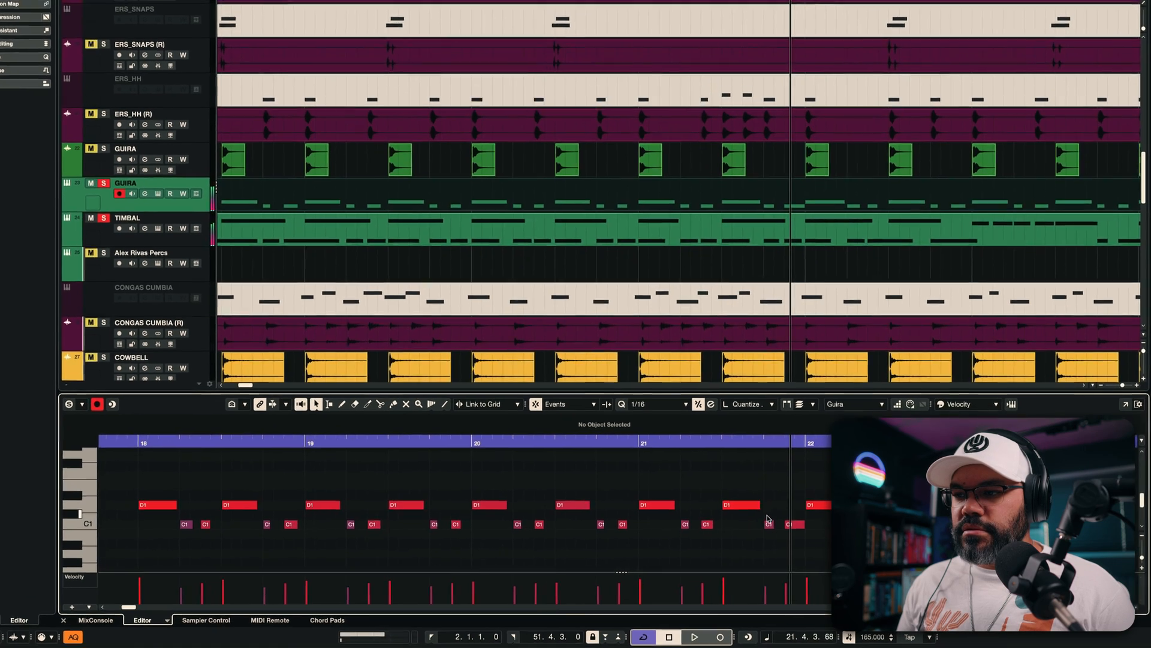
left_click(768, 513)
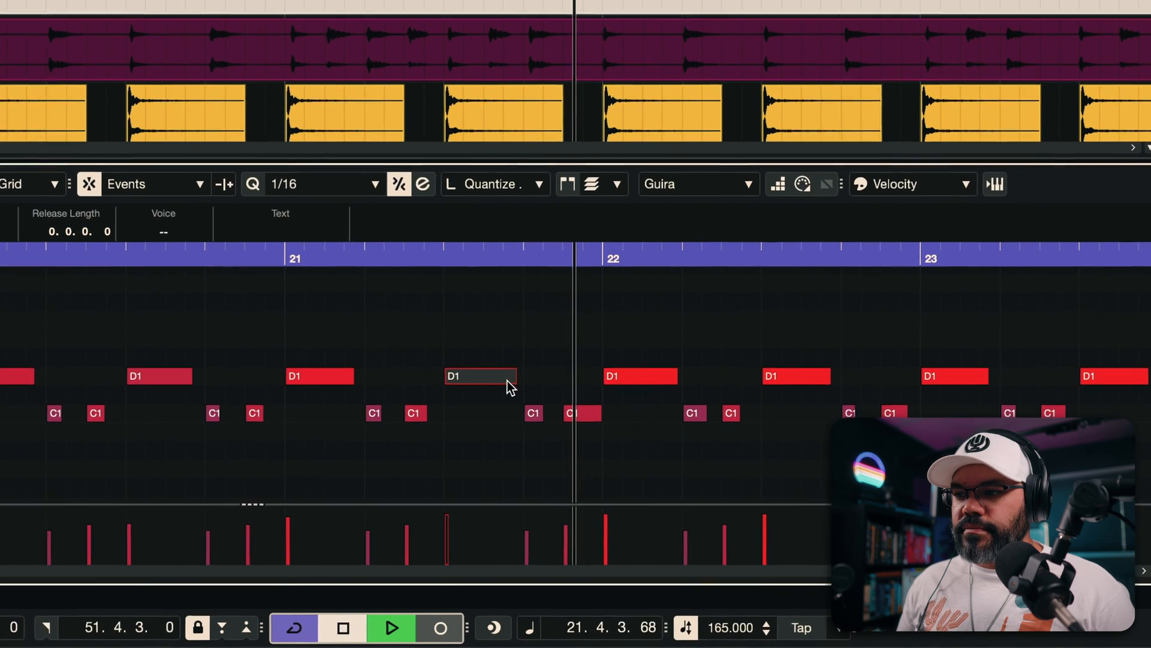
left_click(414, 253)
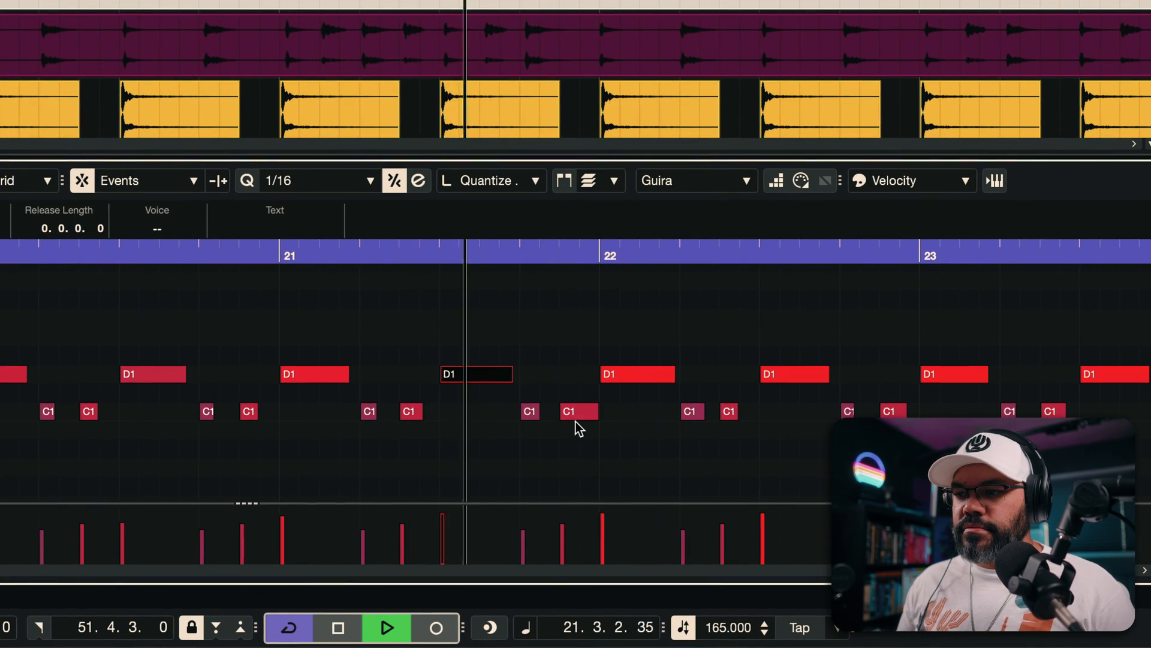
Replace the last two C1 notes of bar 21 with one D#1 note and play the passage
key("space")
left_click_drag(587, 442, 574, 357)
key("Delete")
double_click(522, 414)
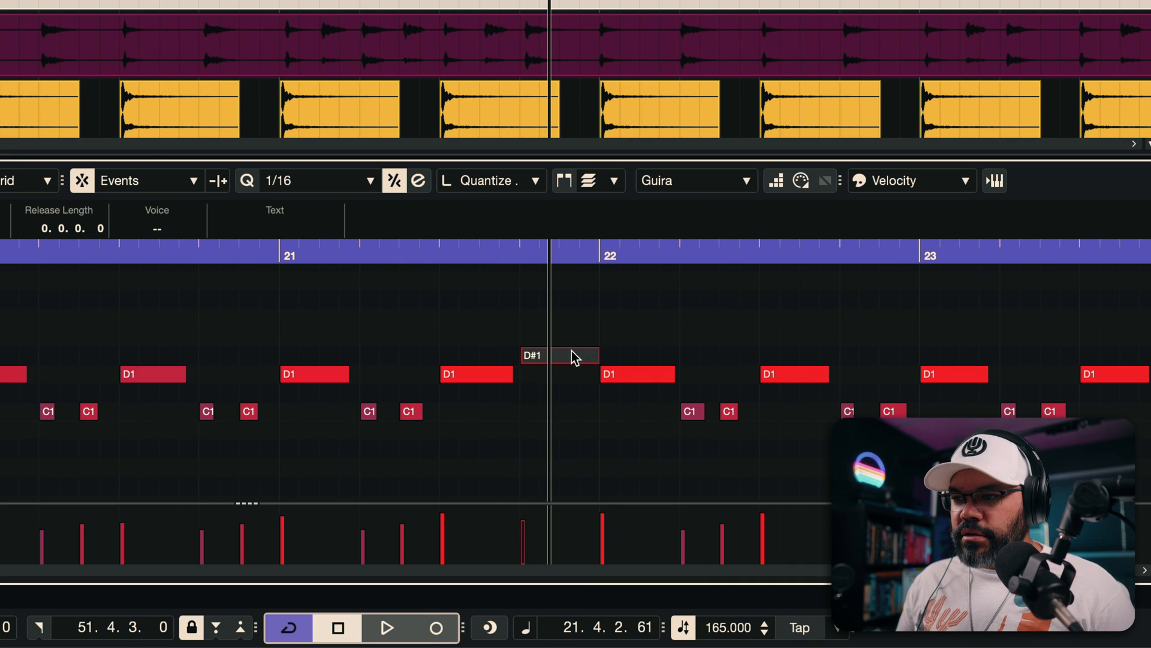
left_click(412, 249)
left_click(653, 330)
key("space")
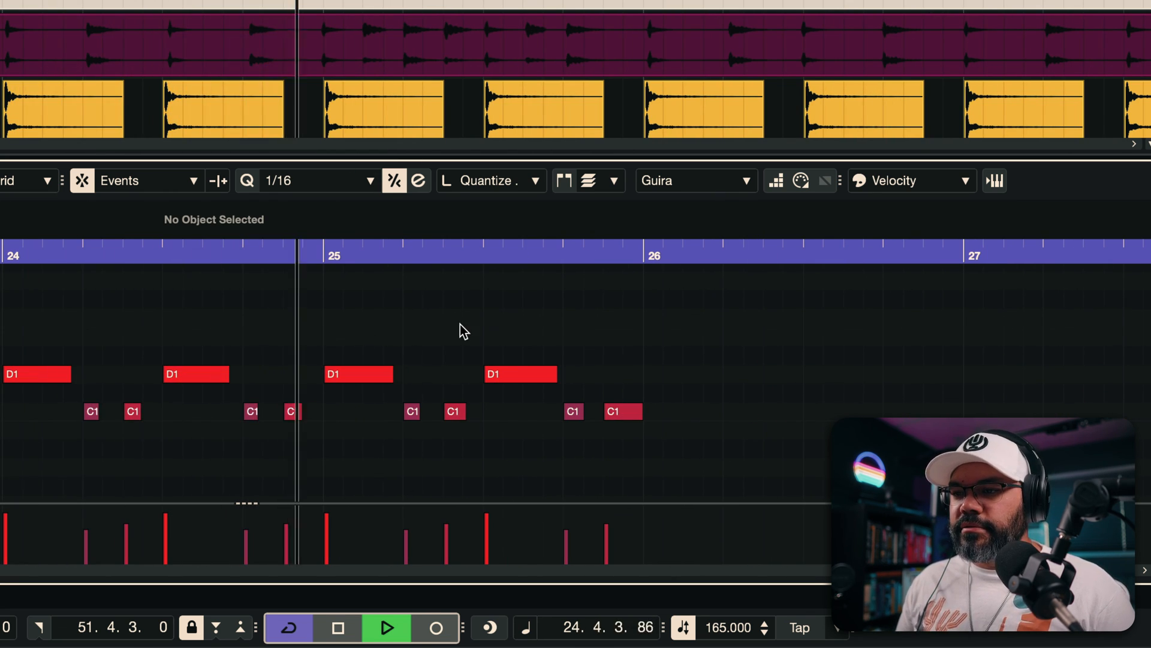
Replace the last two C1 notes of bar 25 with one D#1 note and play the end of the clip
key("space")
left_click_drag(561, 389, 609, 424)
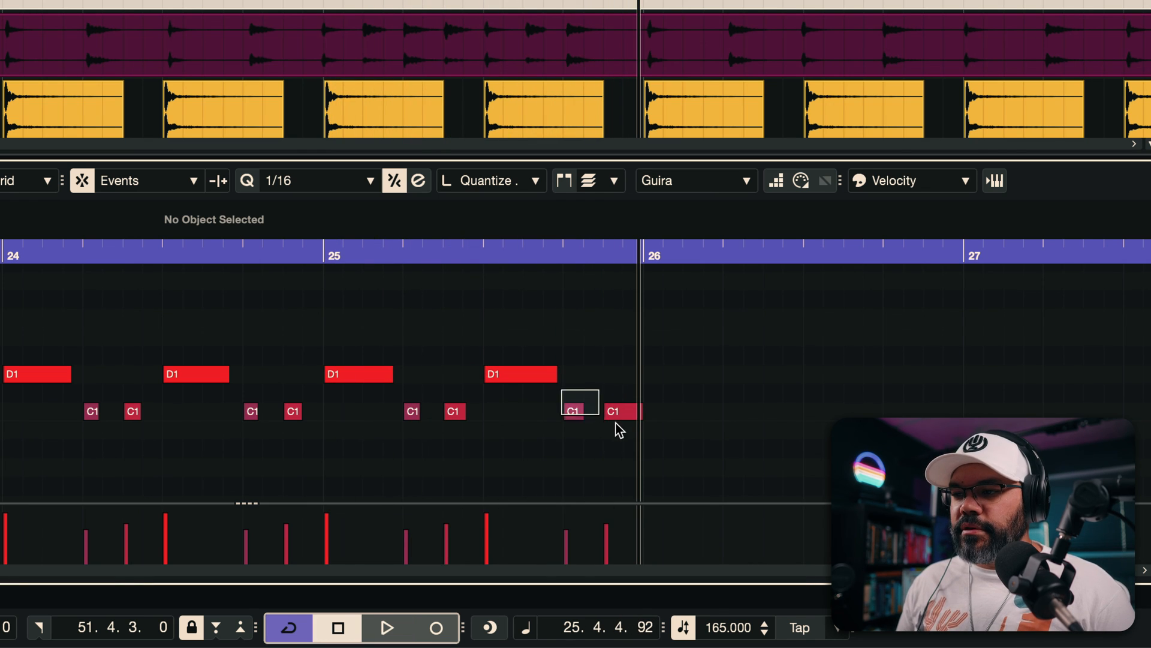
key("Delete")
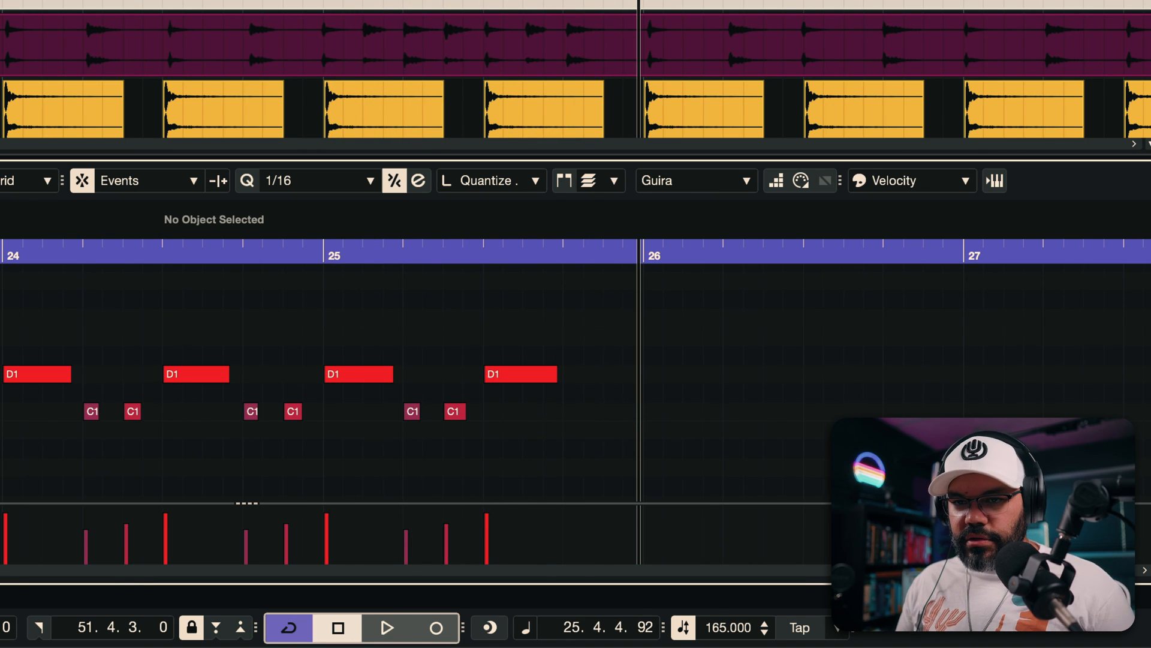
left_click_drag(0, 355, 615, 355)
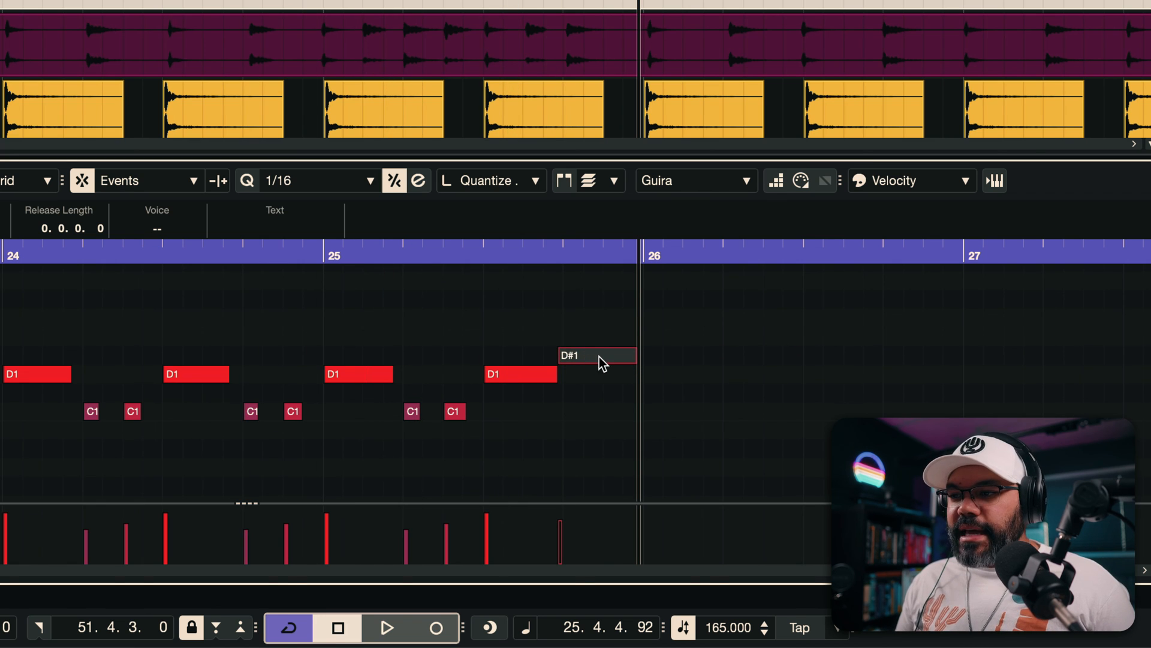
left_click_drag(559, 355, 571, 356)
left_click(456, 256)
key("space")
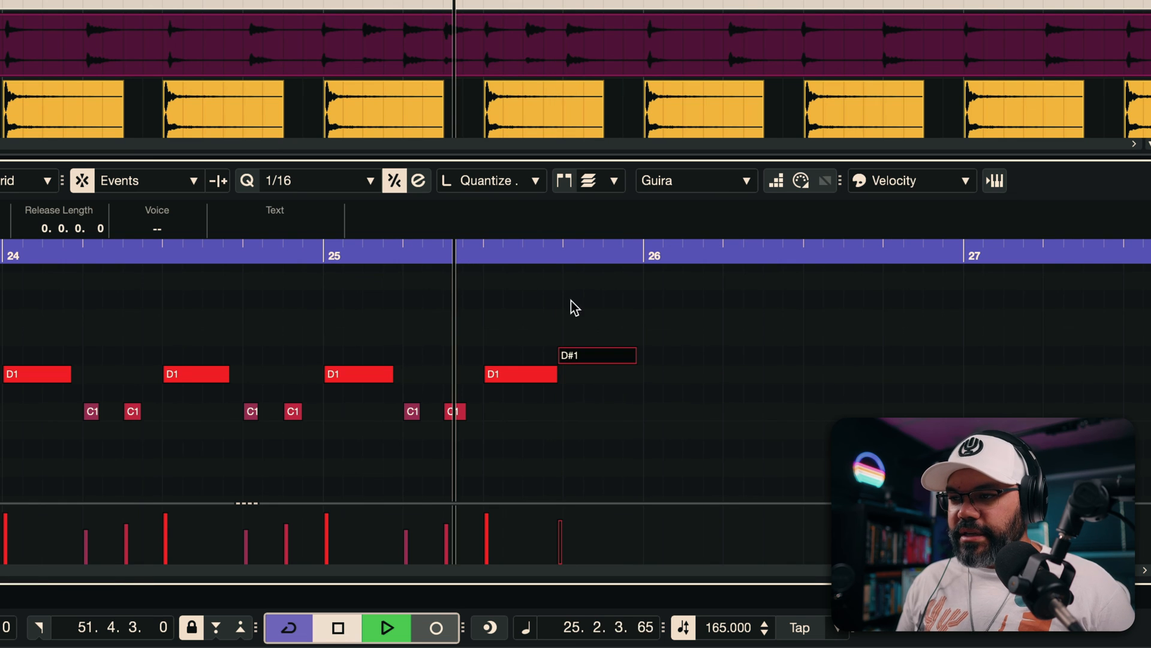
key("space")
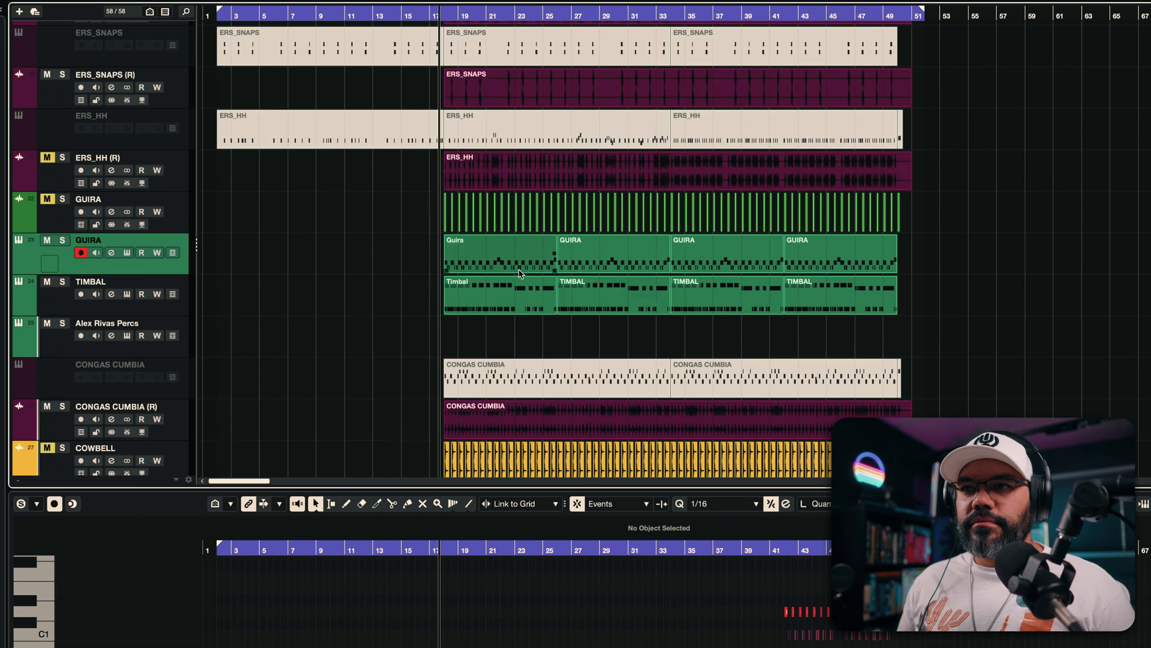
Play the arrangement from bar 18 while selecting the CONGAS CUMBIA (R) track and the TIMBAL track
scroll(885, 328, "down", 5)
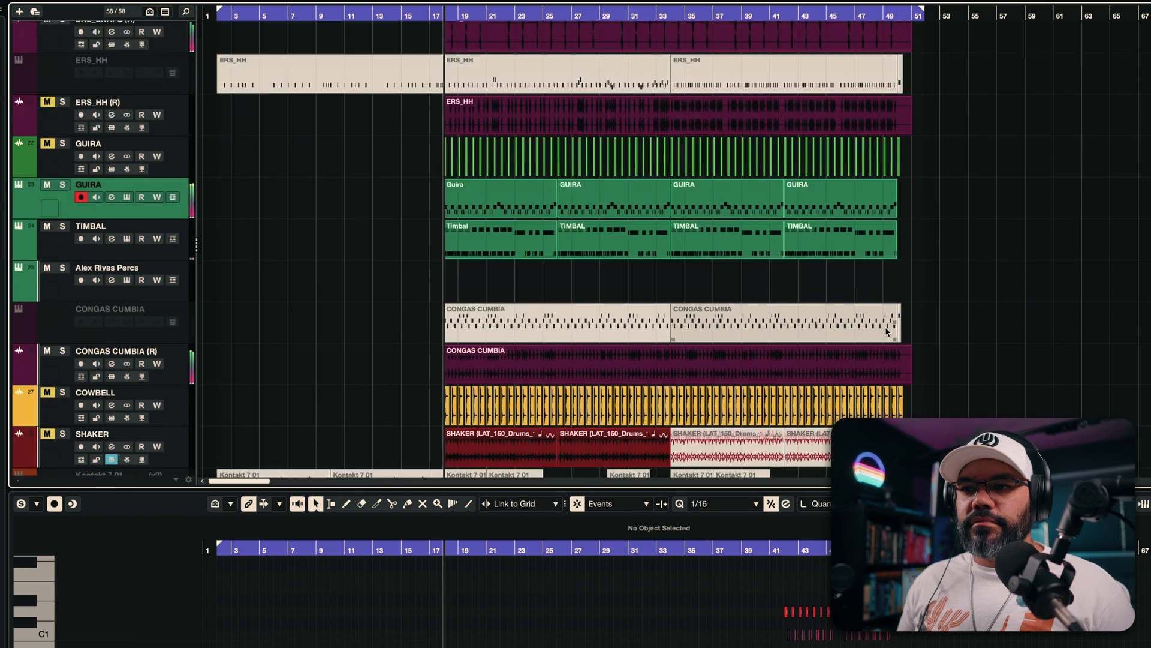
left_click(188, 239)
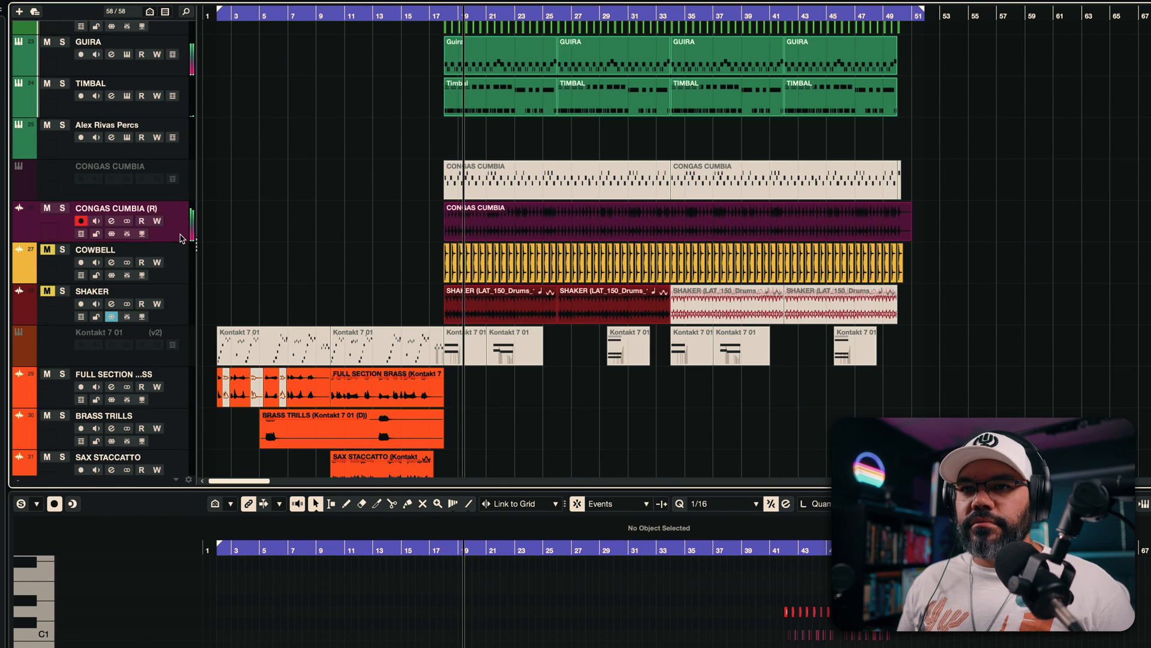
scroll(492, 305, "up", 1)
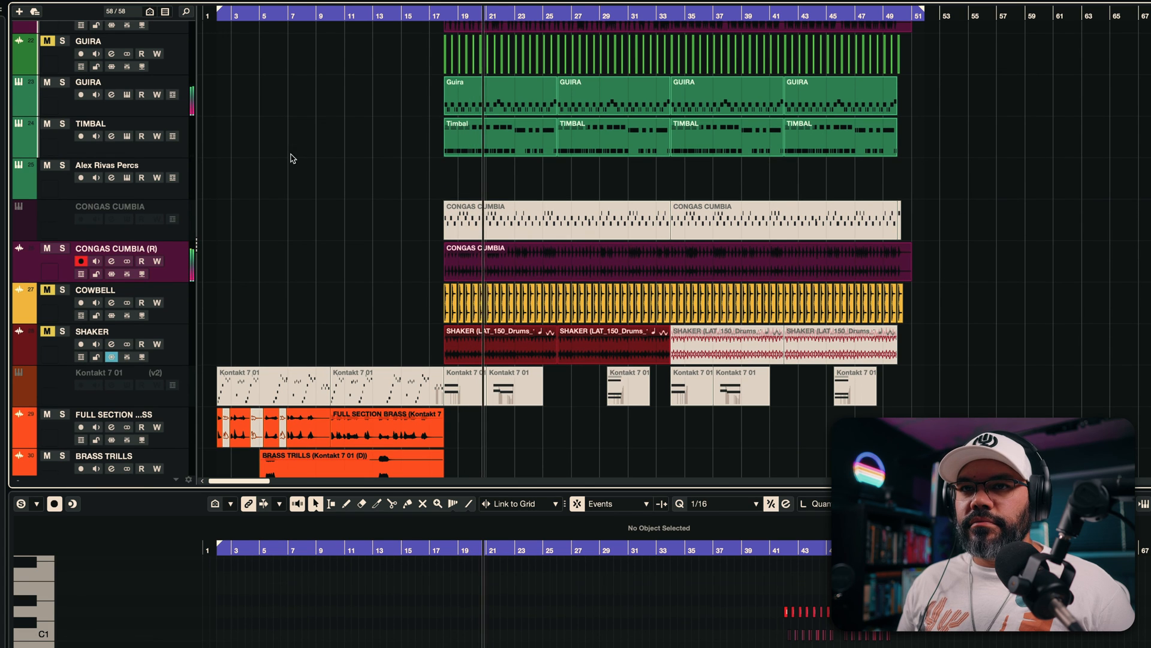
left_click(177, 112)
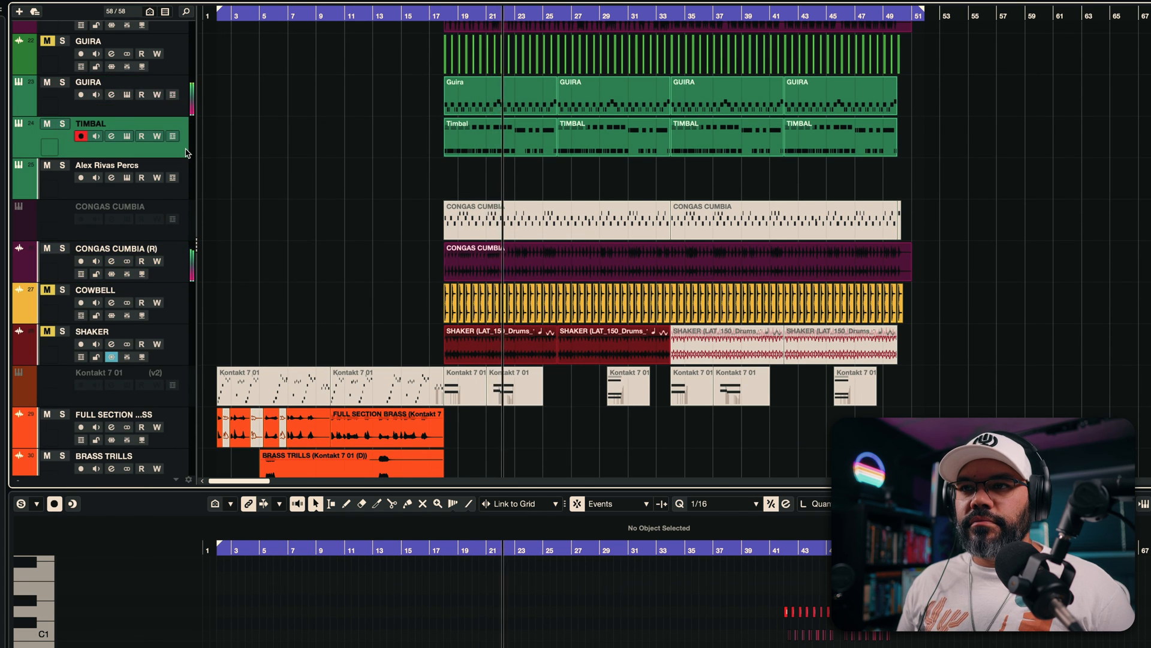